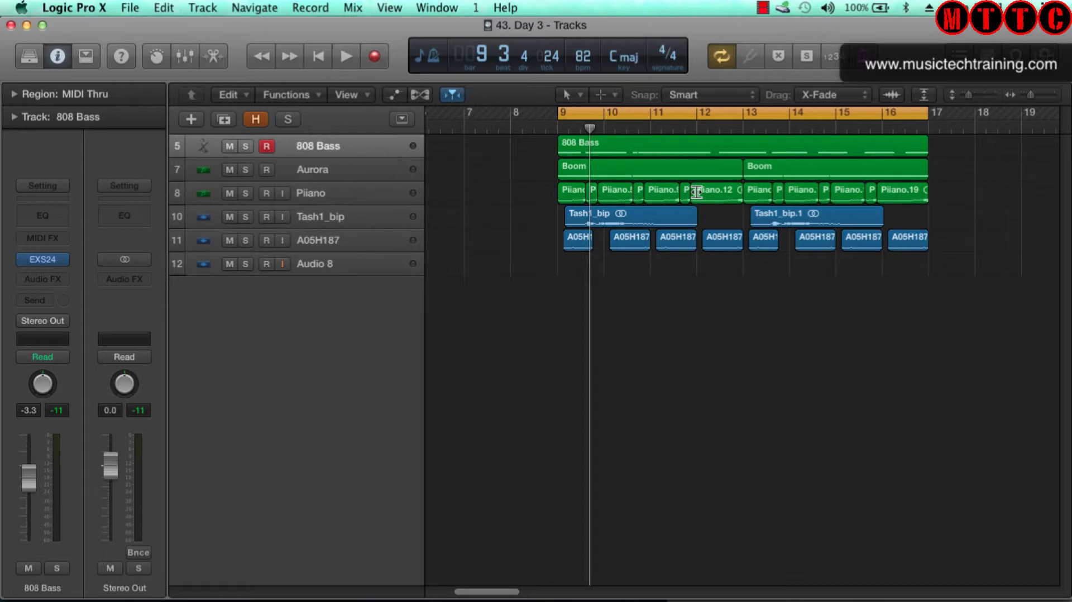
Review Logic's audio output device choices, keeping TonePort UX2 as the output device
left_click(73, 7)
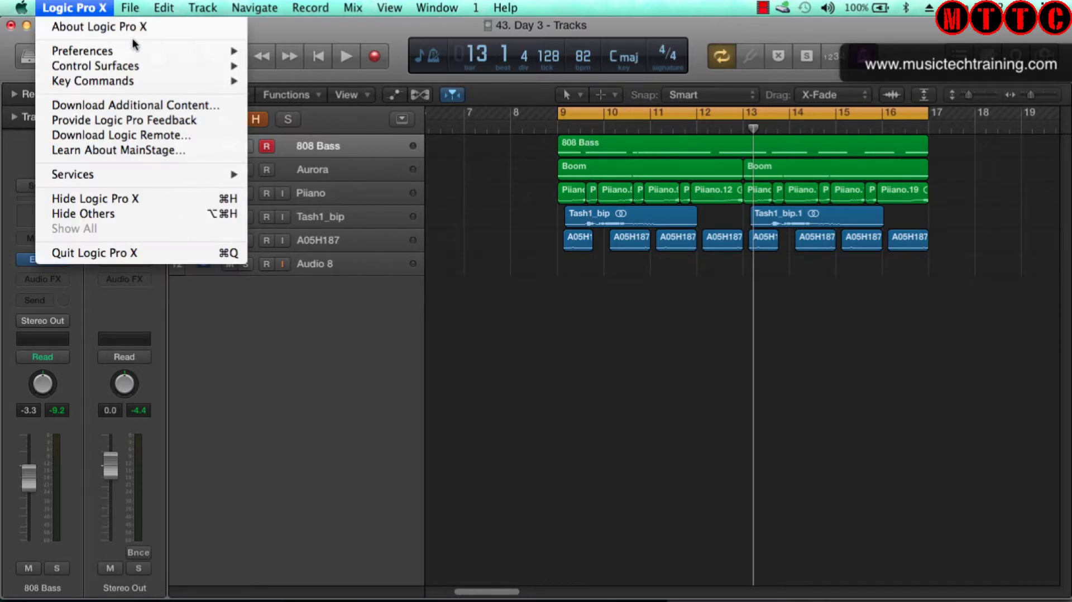
mouse_move(109, 49)
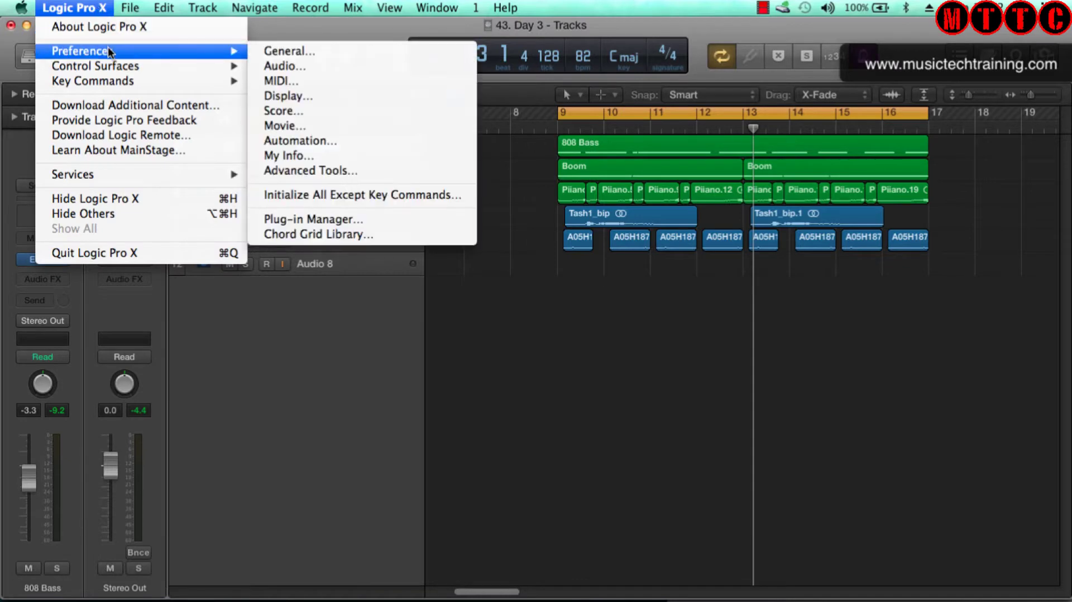
left_click(286, 68)
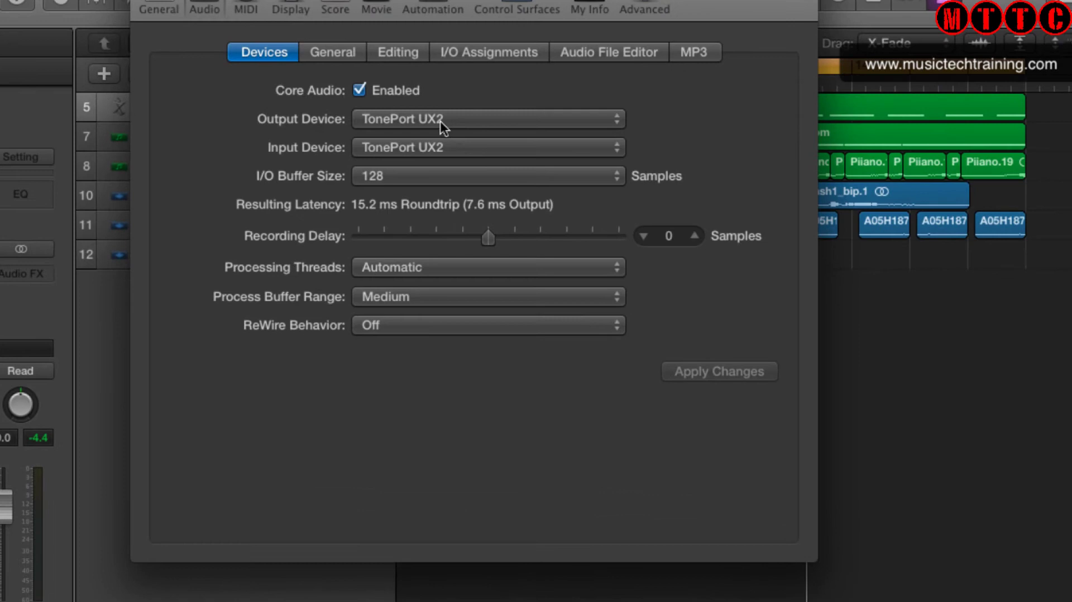
left_click(432, 120)
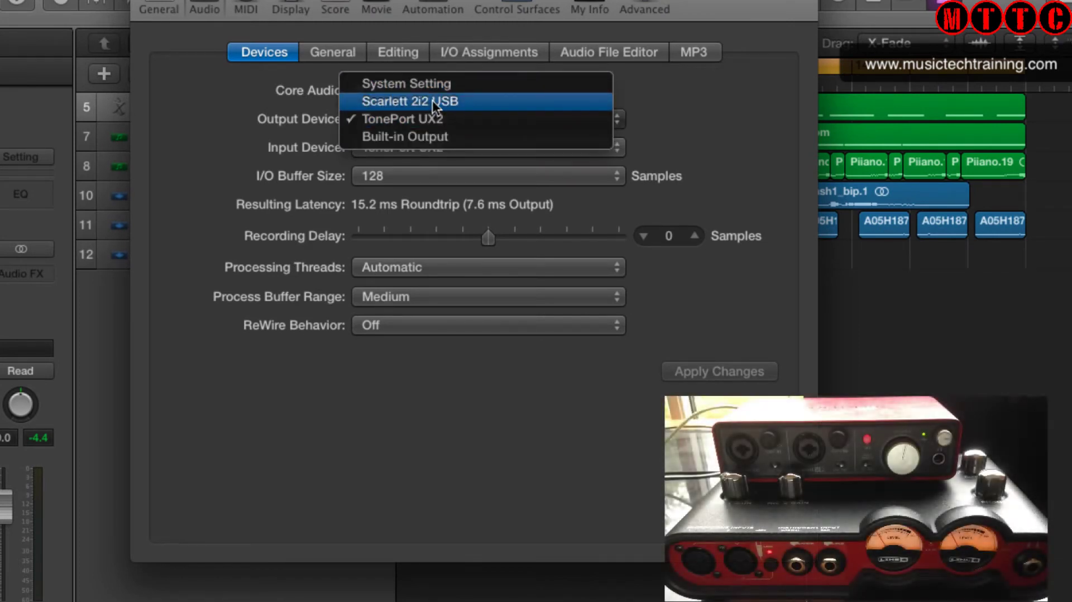
left_click(445, 120)
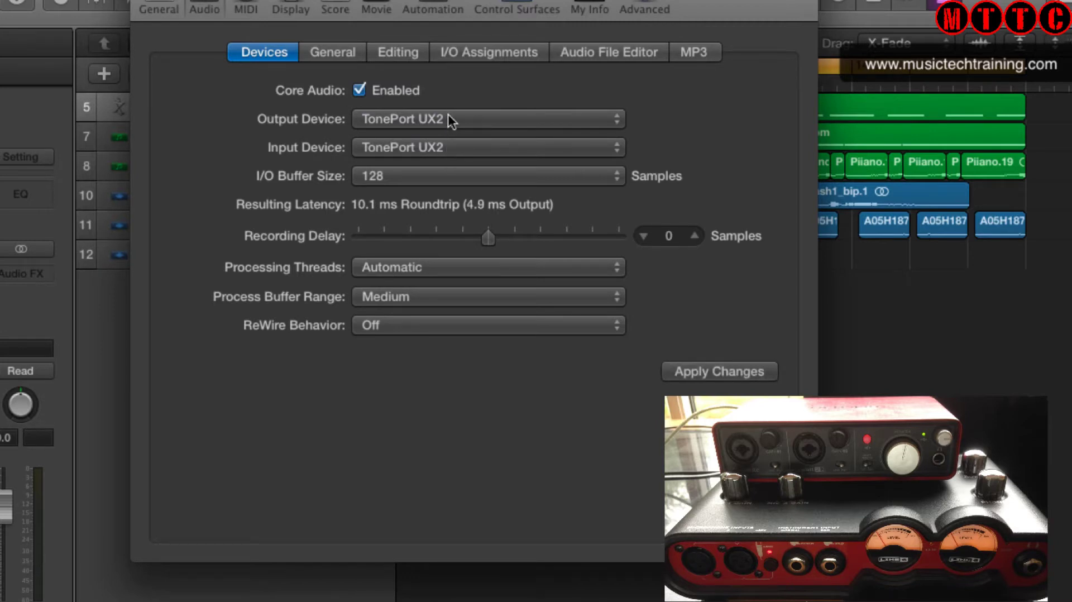
left_click(448, 115)
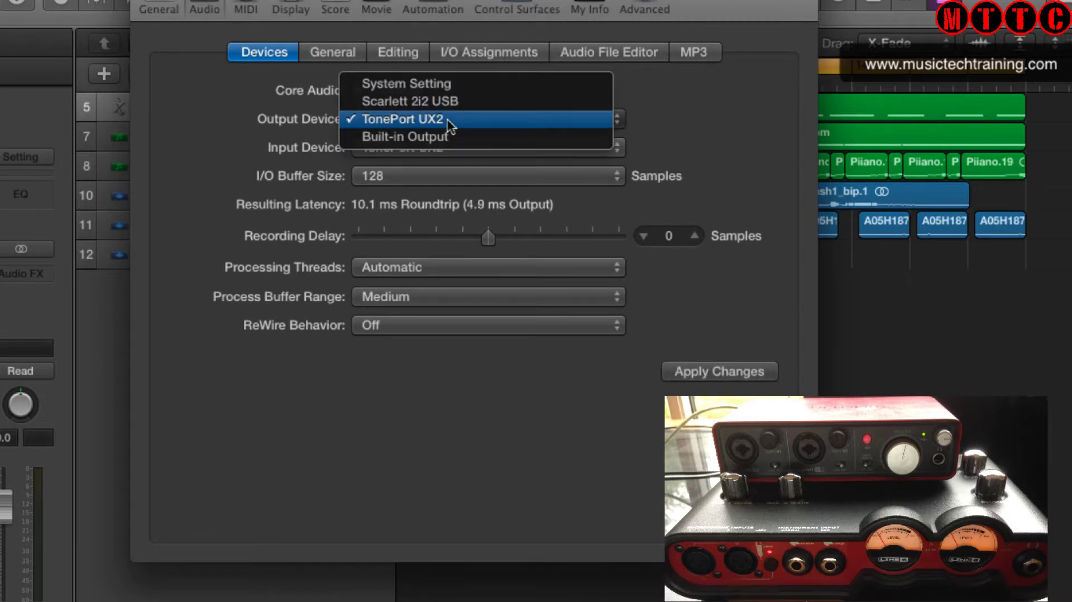
left_click(667, 112)
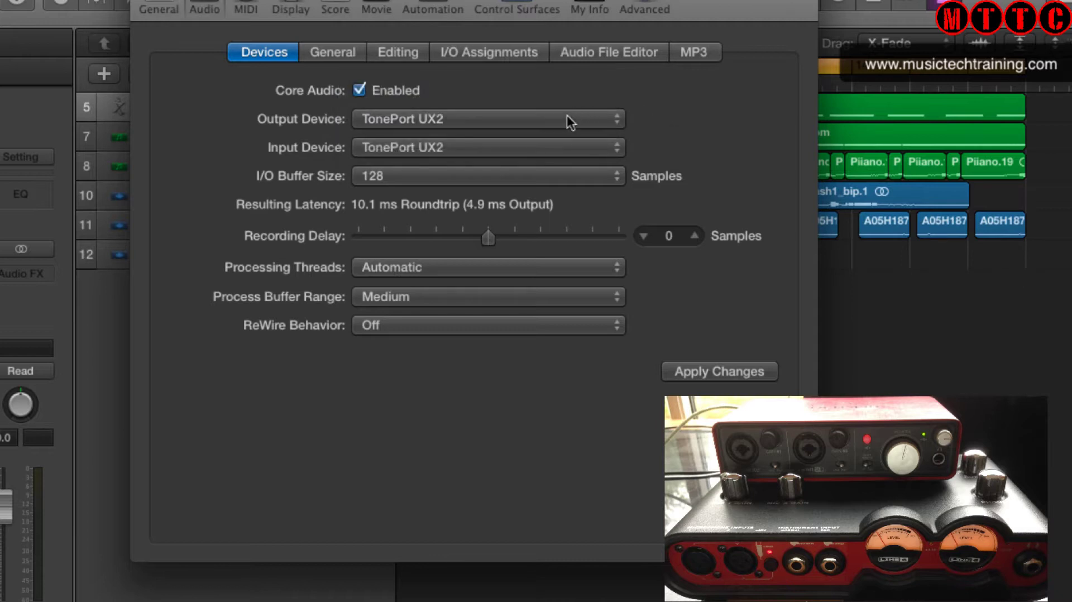
left_click(567, 119)
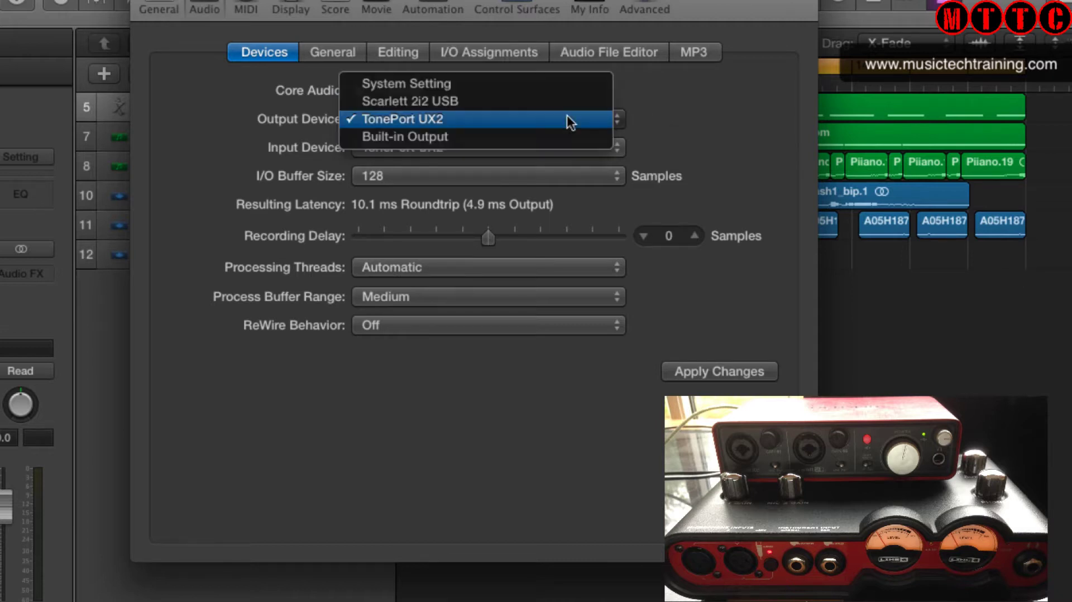
left_click(701, 115)
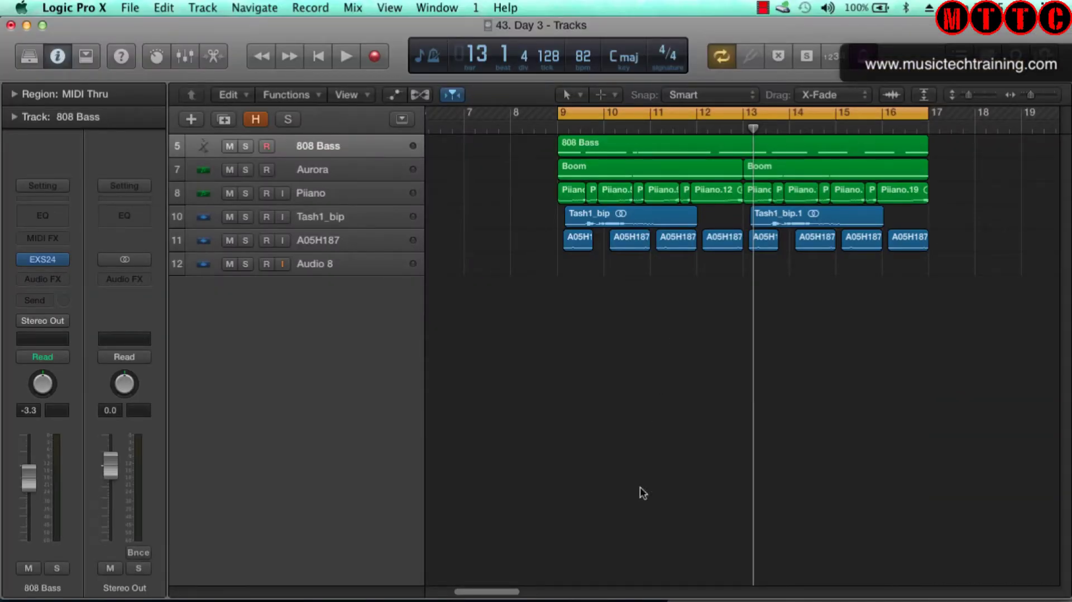
Launch Audio MIDI Setup from Finder's Utilities folder
left_click(231, 575)
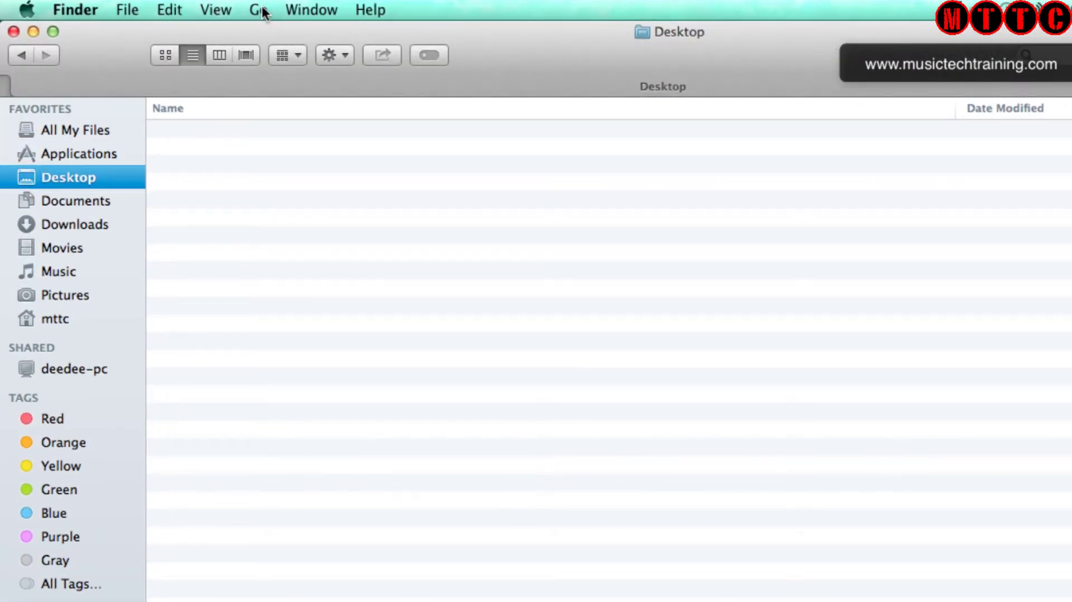
left_click(255, 11)
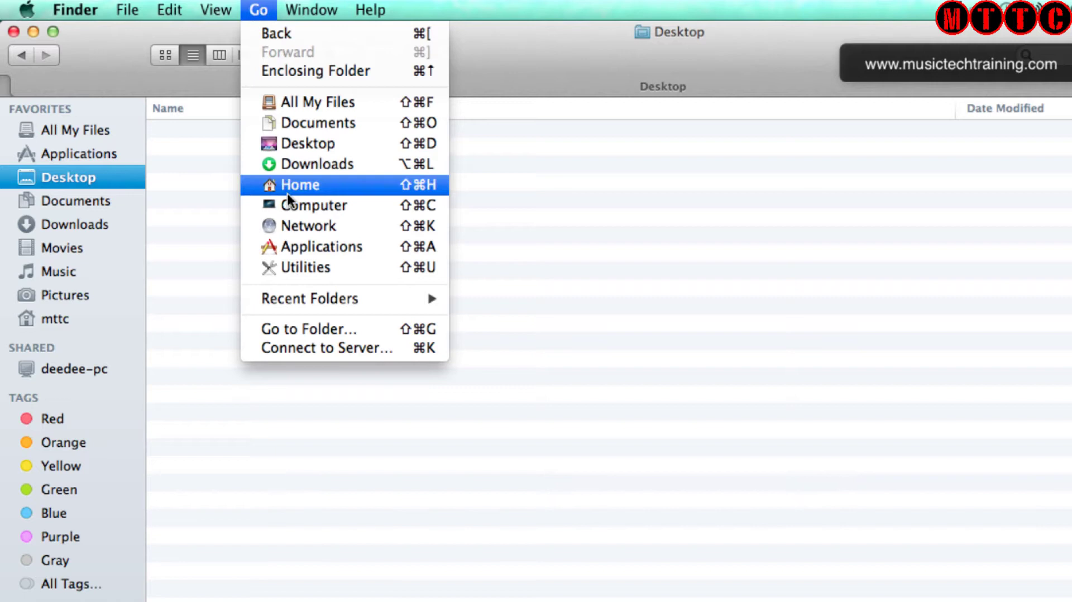
left_click(291, 261)
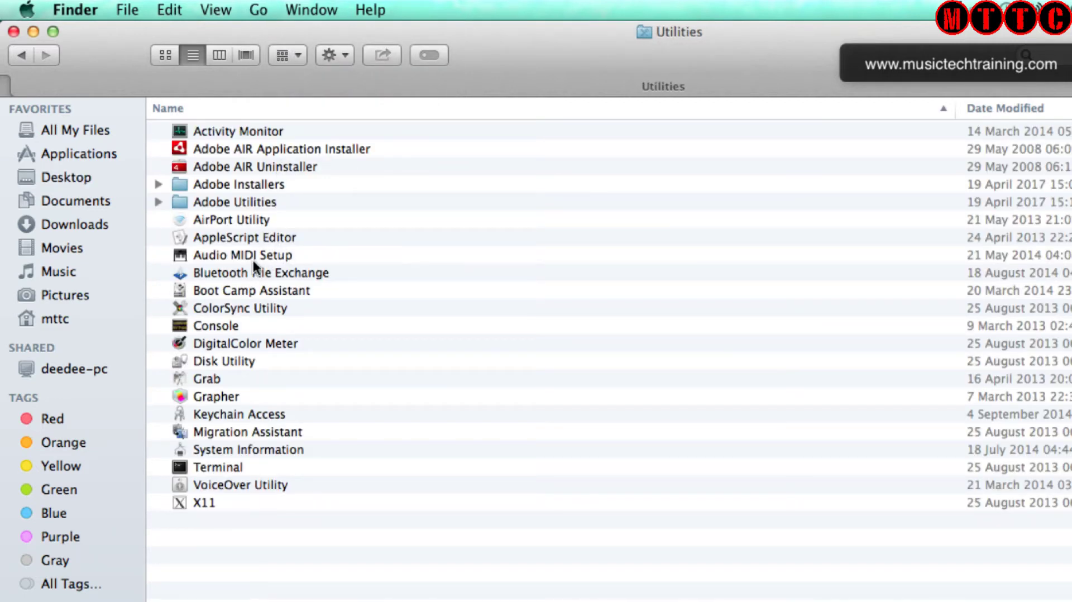
left_click(214, 257)
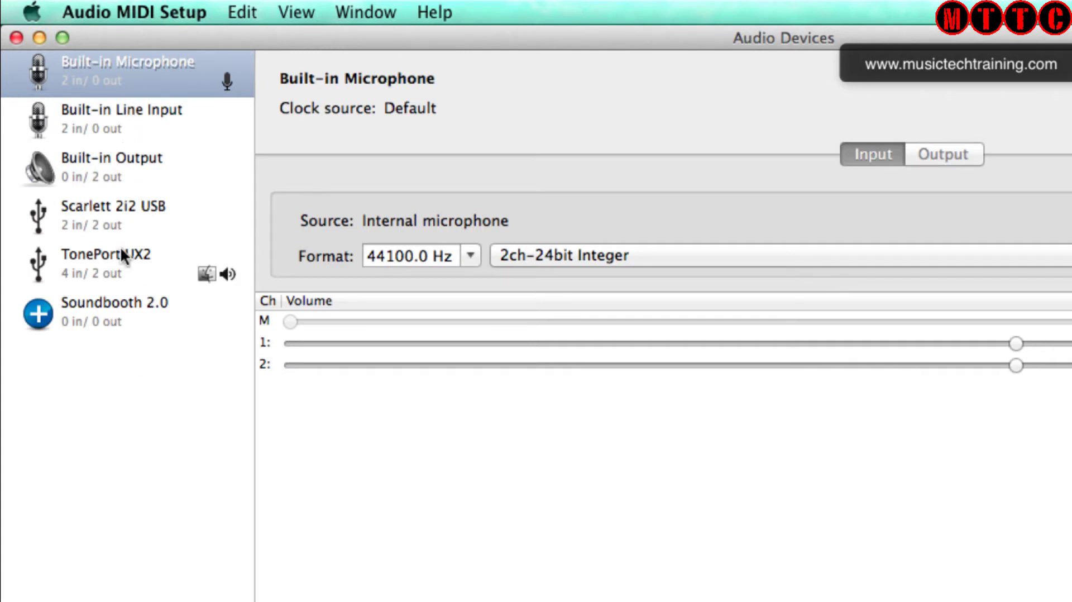
Inspect the TonePort UX2 and Scarlett 2i2 USB settings, then bring up the add-device options
left_click(104, 247)
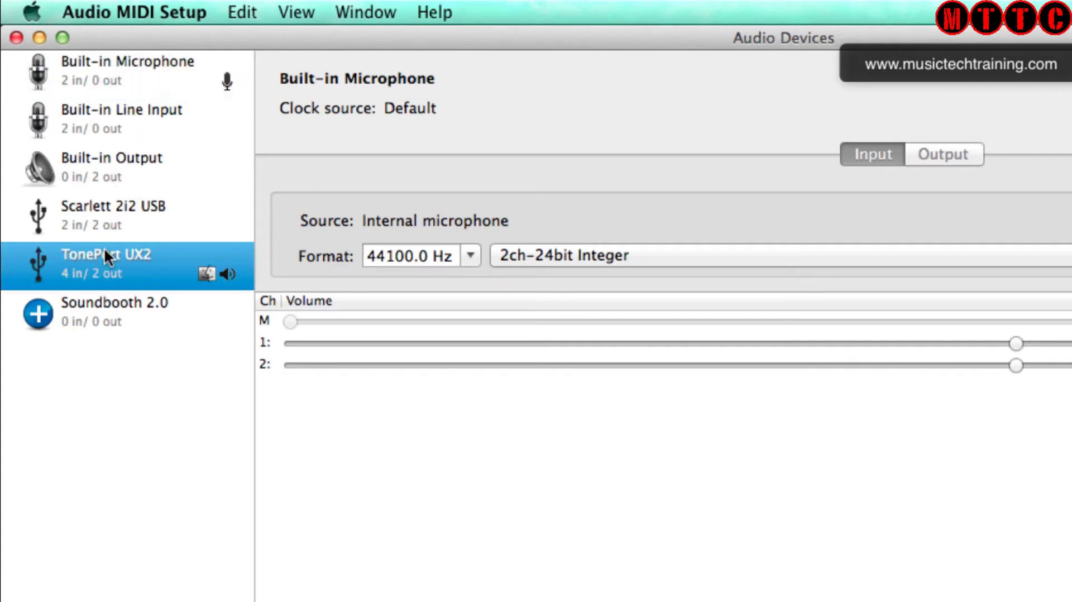
left_click(105, 205)
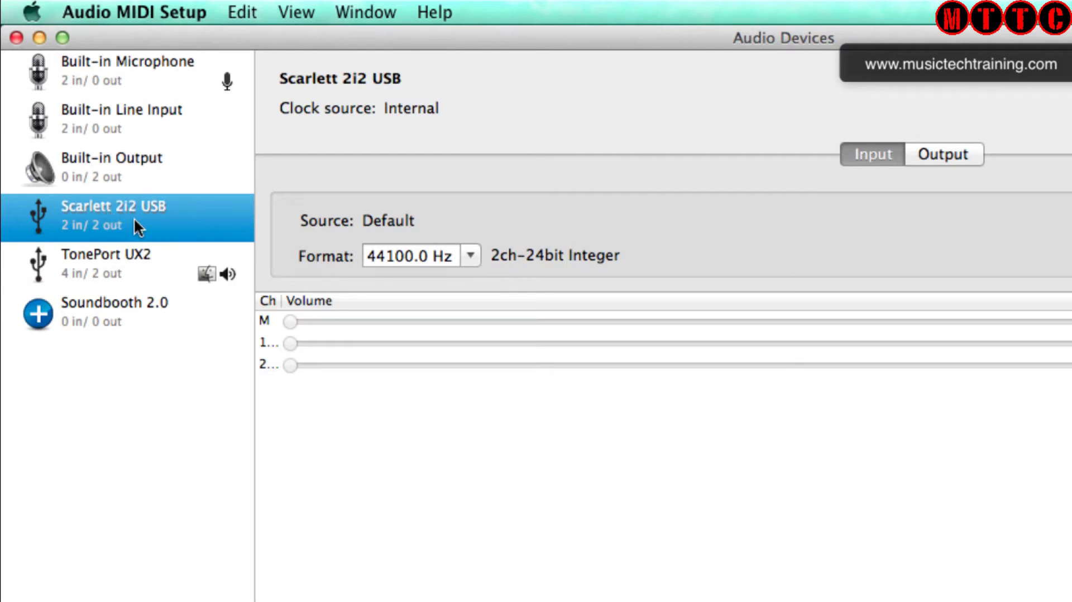
left_click(99, 253)
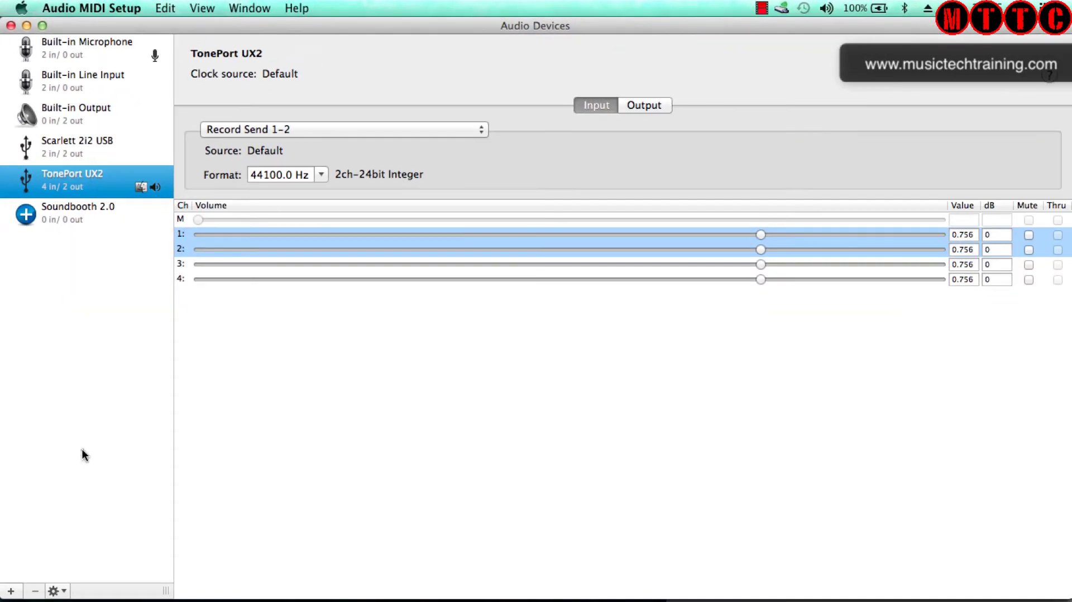
left_click(82, 448)
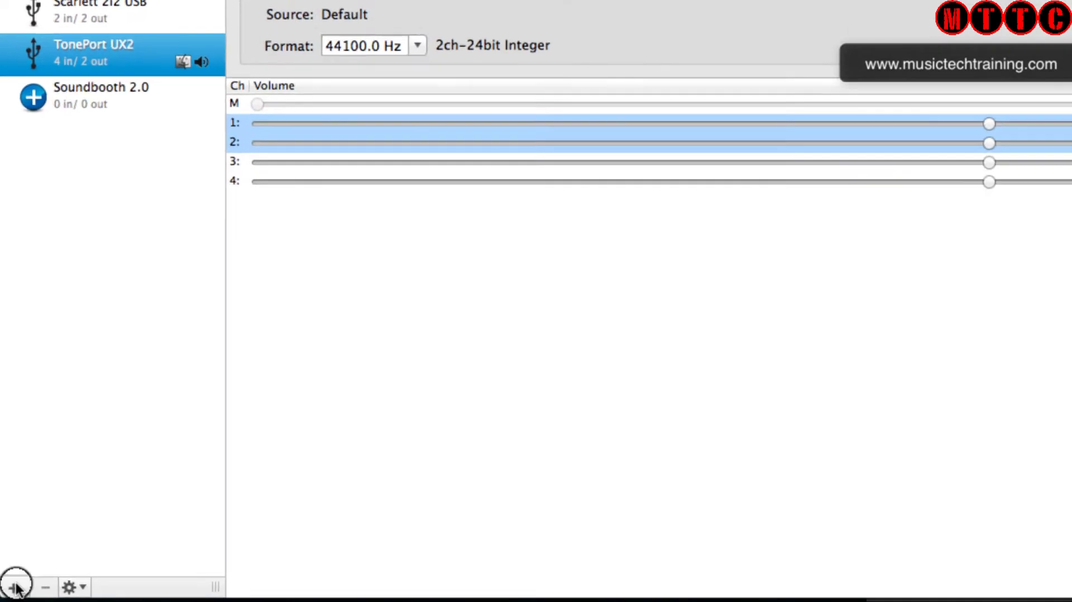
left_click(11, 589)
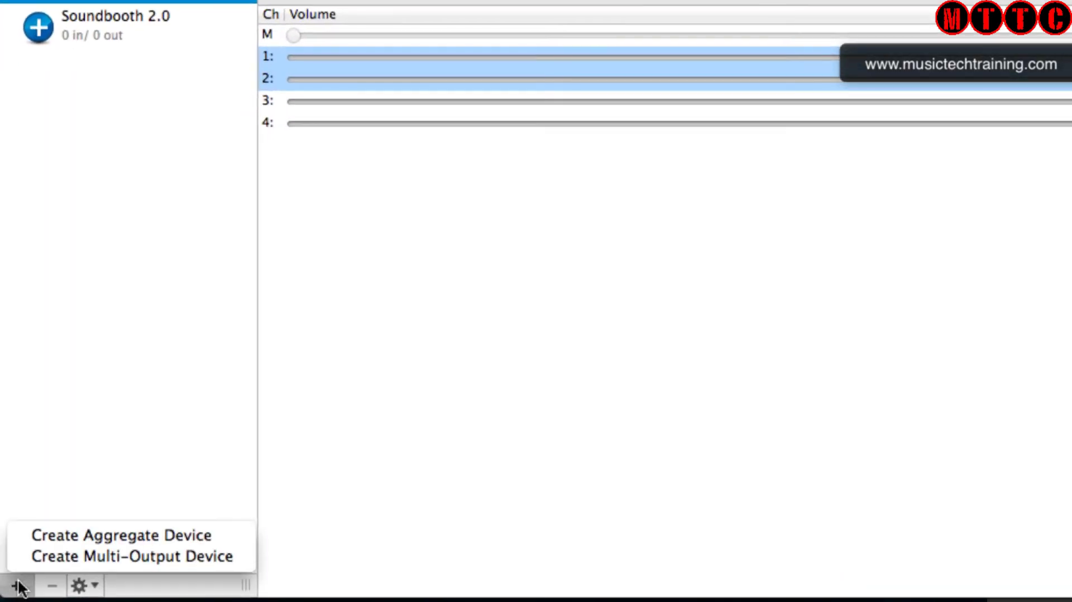
Create an Aggregate Device using Scarlett 2i2 USB and TonePort UX2, giving 6 inputs and 4 outputs
left_click(127, 542)
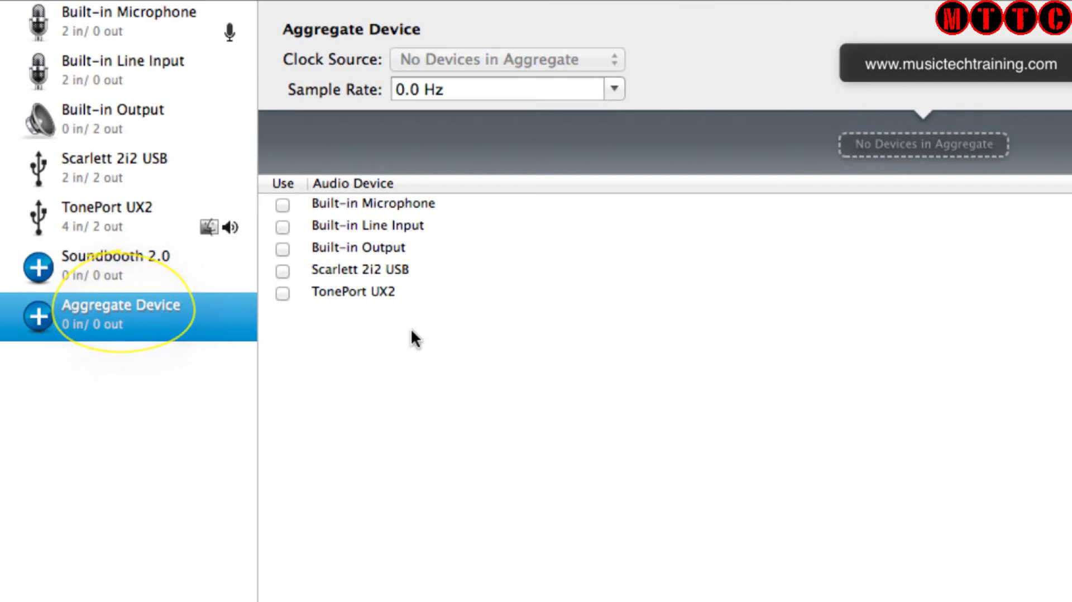
left_click(282, 271)
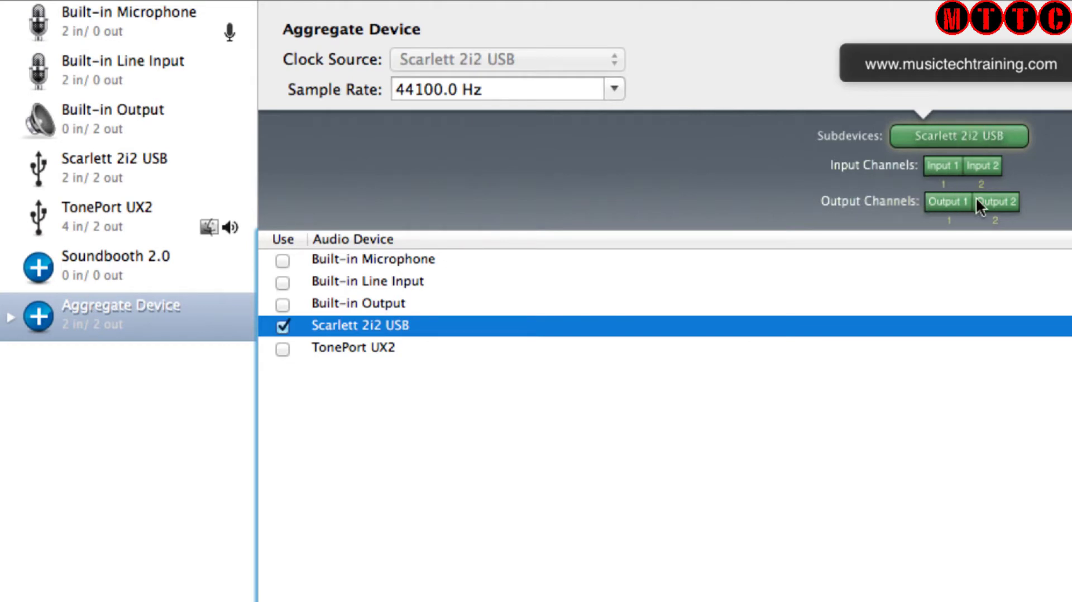
left_click(282, 349)
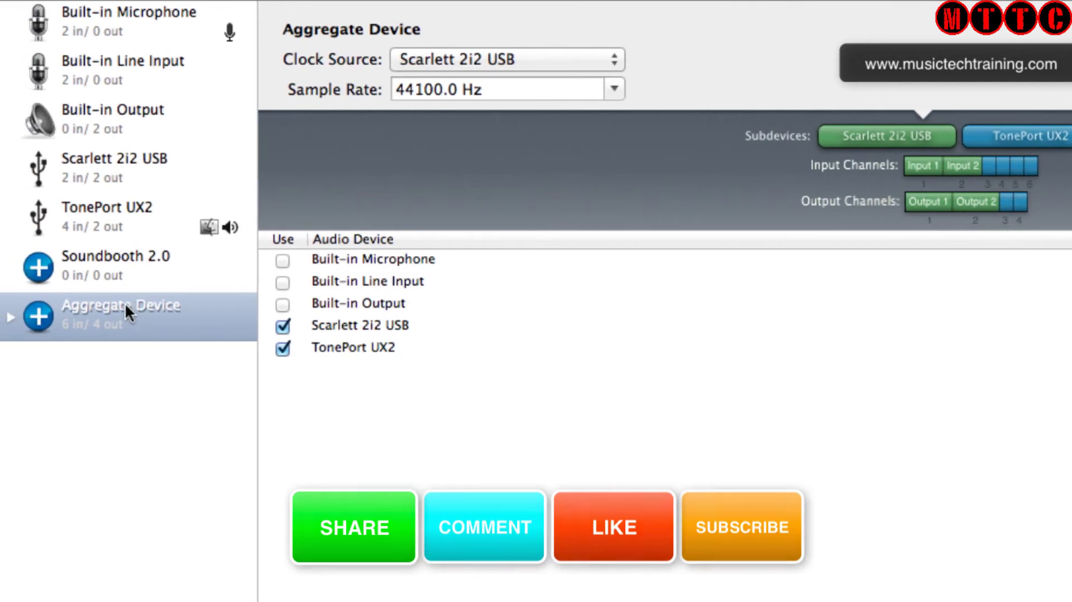
Rename the new aggregate device to 'LOGIC COMBO'
left_click(83, 305)
double_click(127, 305)
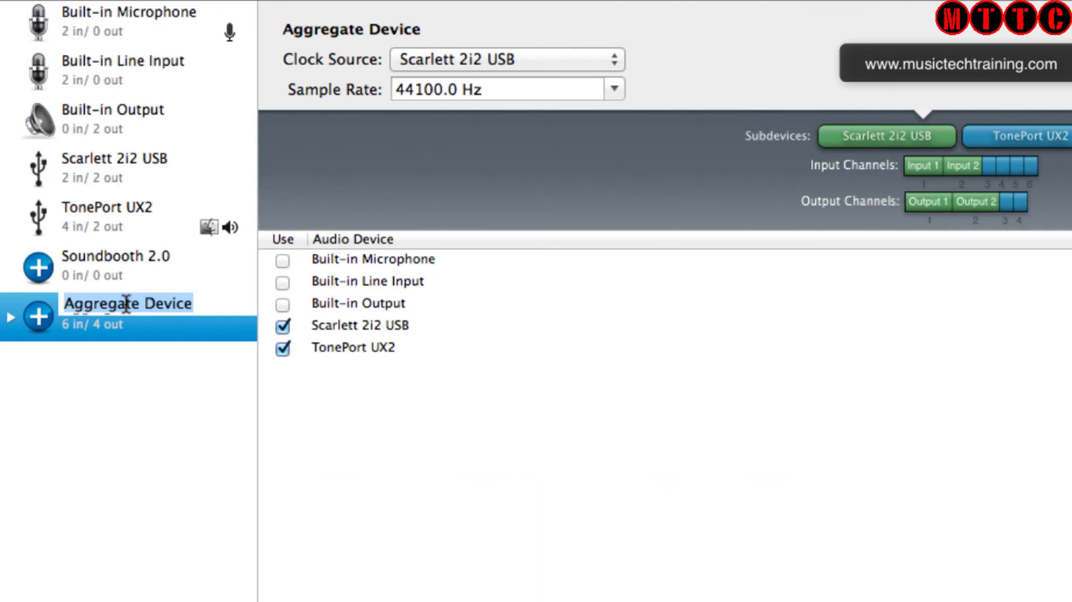
key("BackSpace")
type("LOG")
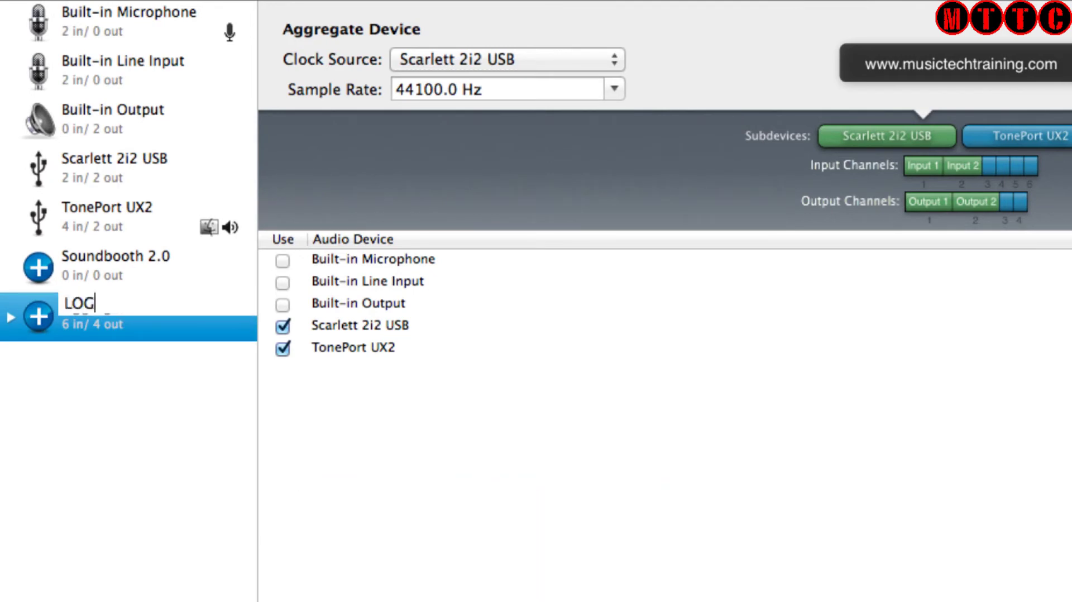
type("IC COM")
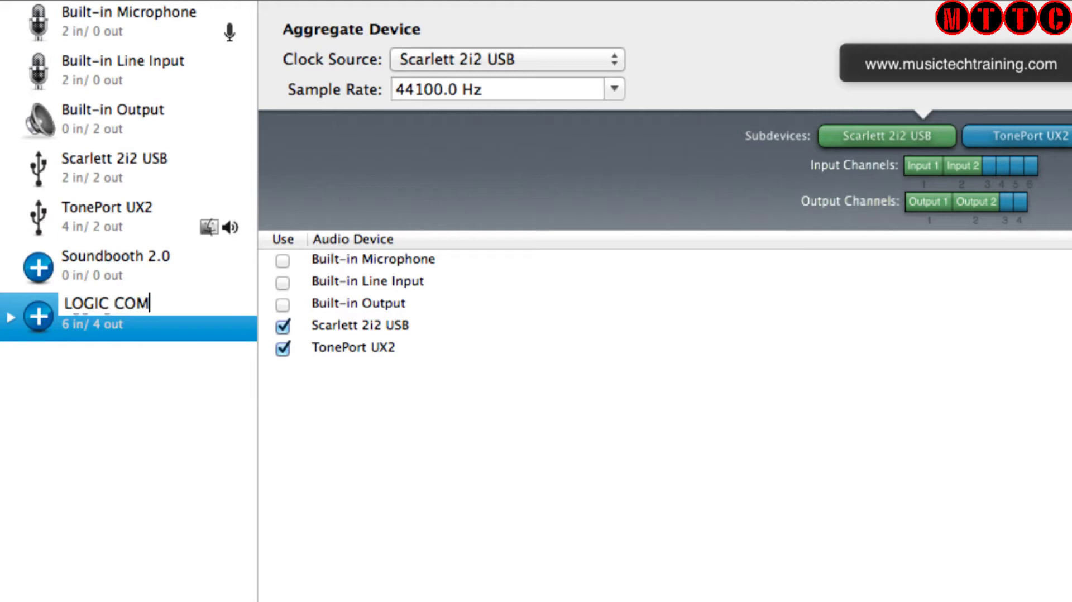
type("BO")
left_click(396, 558)
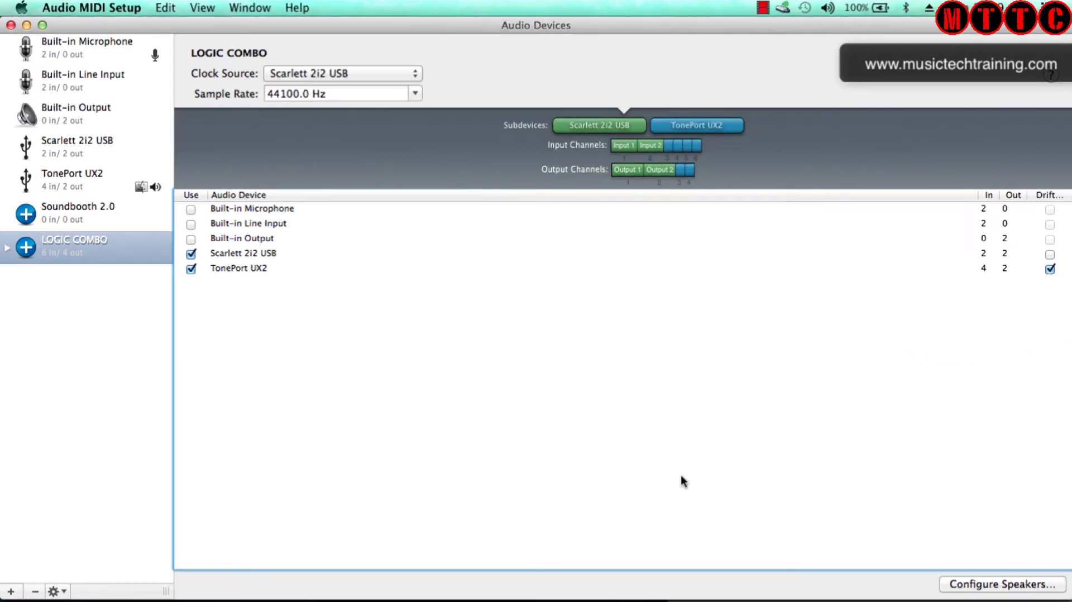
Switch to Logic Pro X and decline the newly detected Aggregate Device
left_click(592, 583)
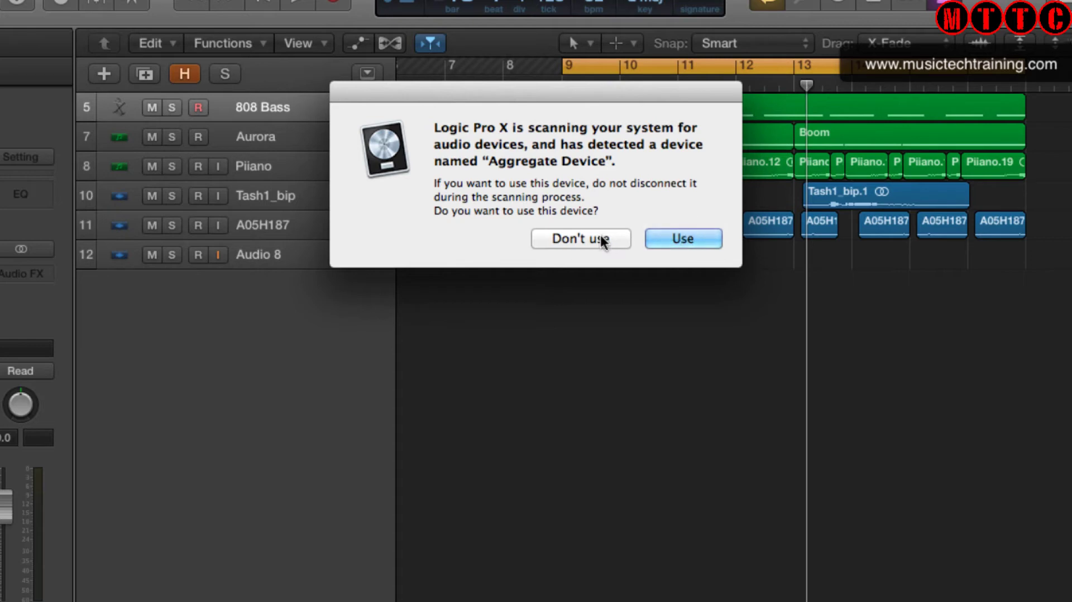
left_click(581, 239)
left_click(566, 237)
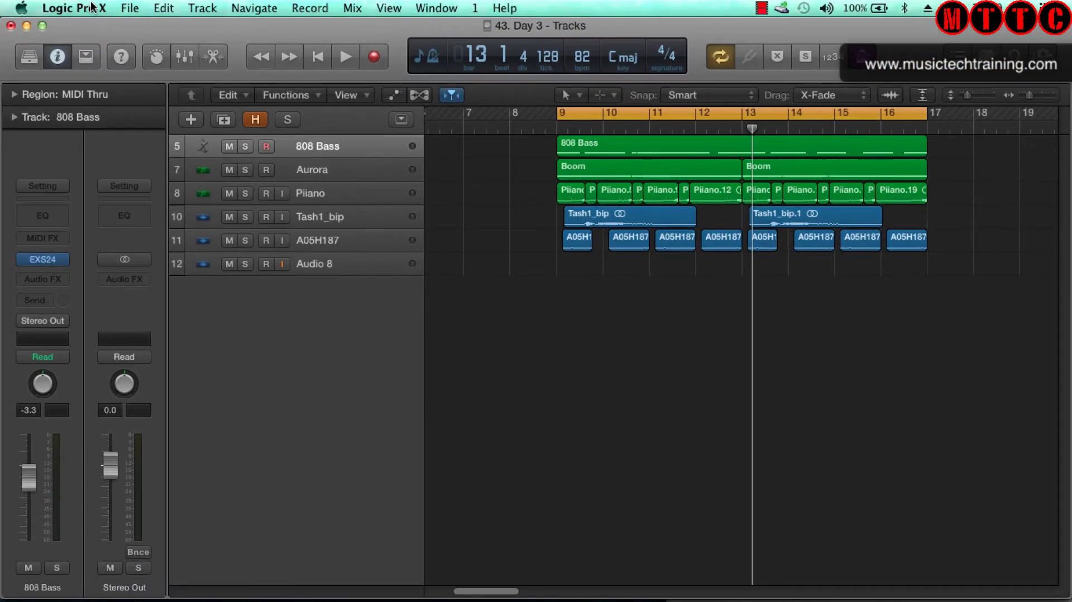
Set Logic's audio device to Scarlett 2i2 USB in Preferences > Audio and apply the change
left_click(93, 7)
mouse_move(100, 51)
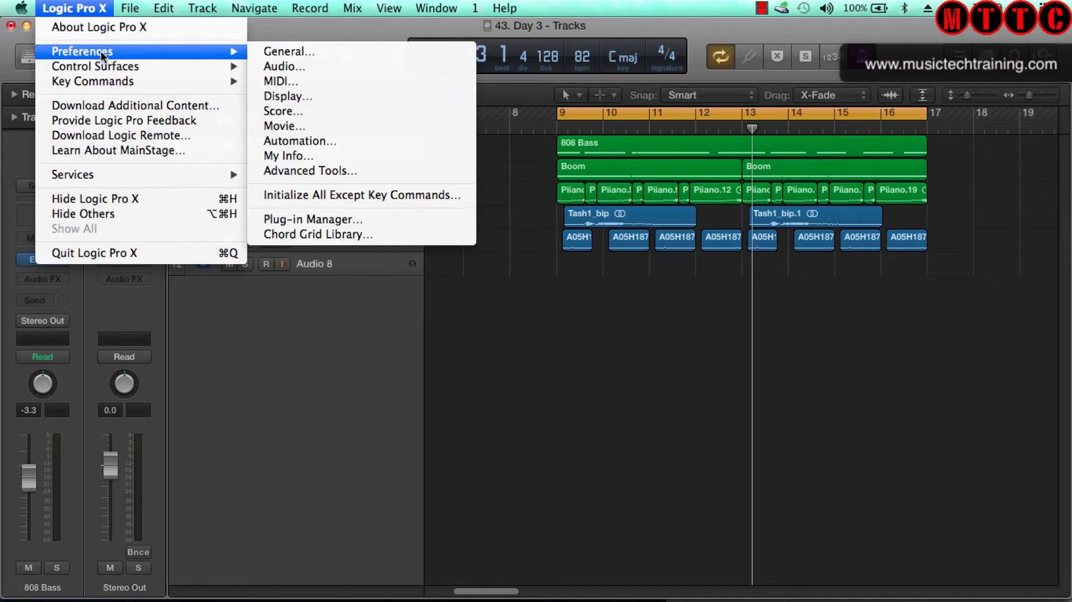
left_click(324, 72)
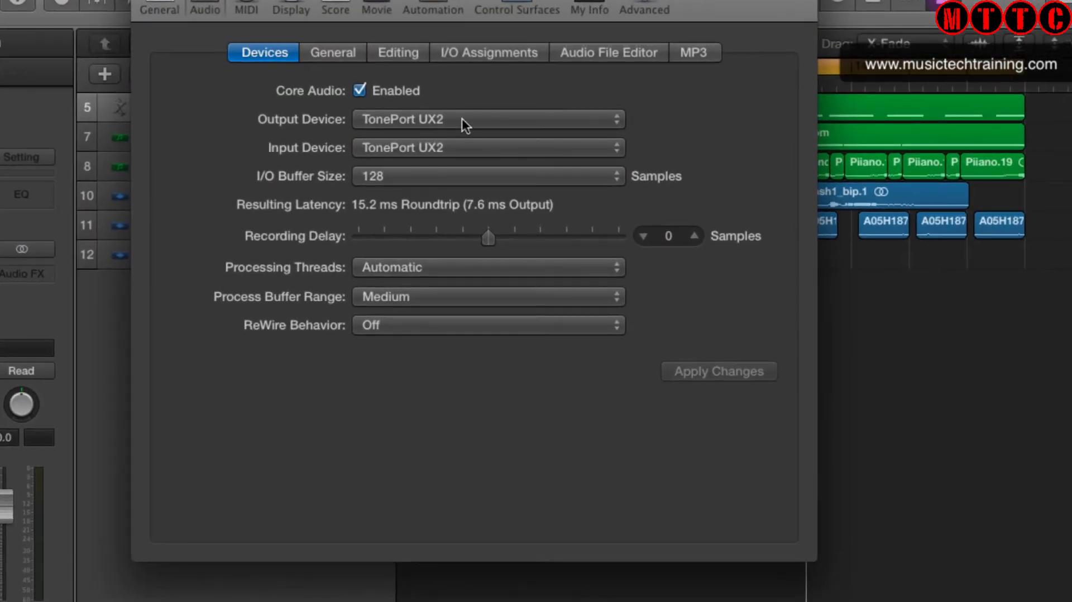
left_click(460, 119)
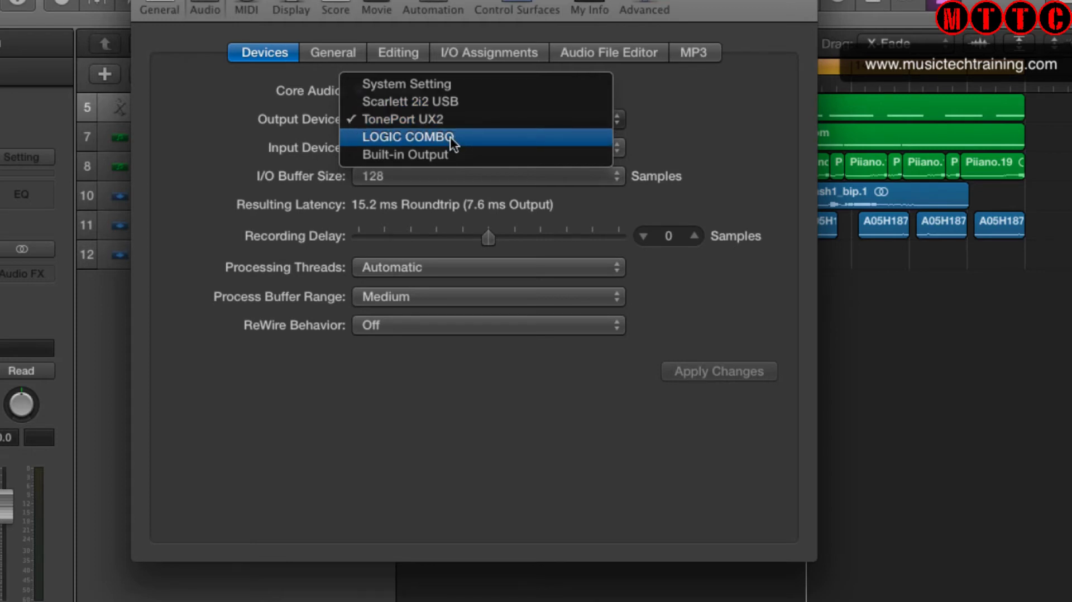
left_click(450, 104)
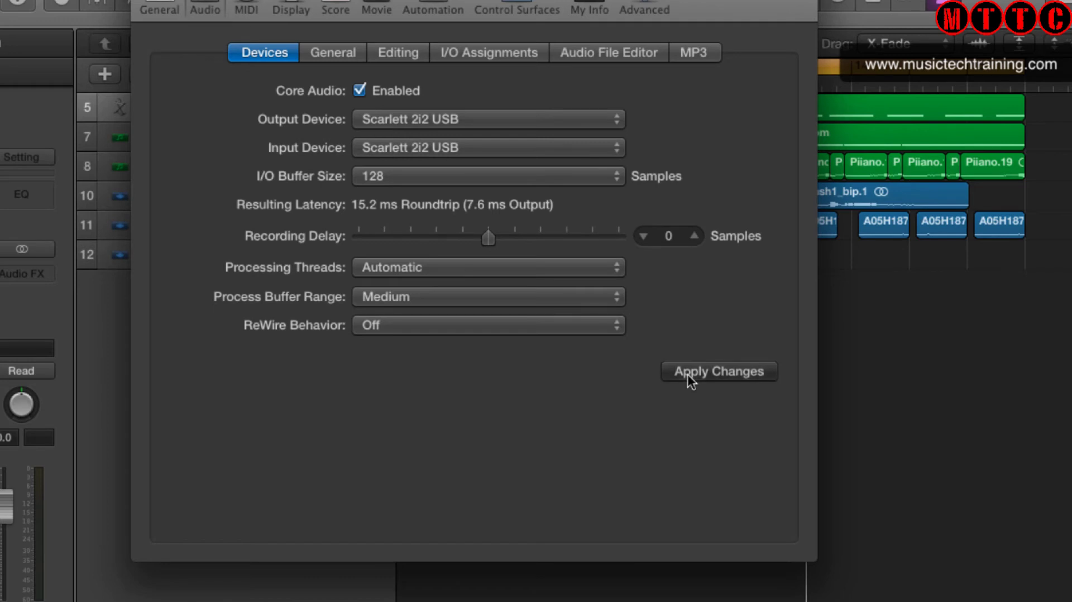
left_click(690, 379)
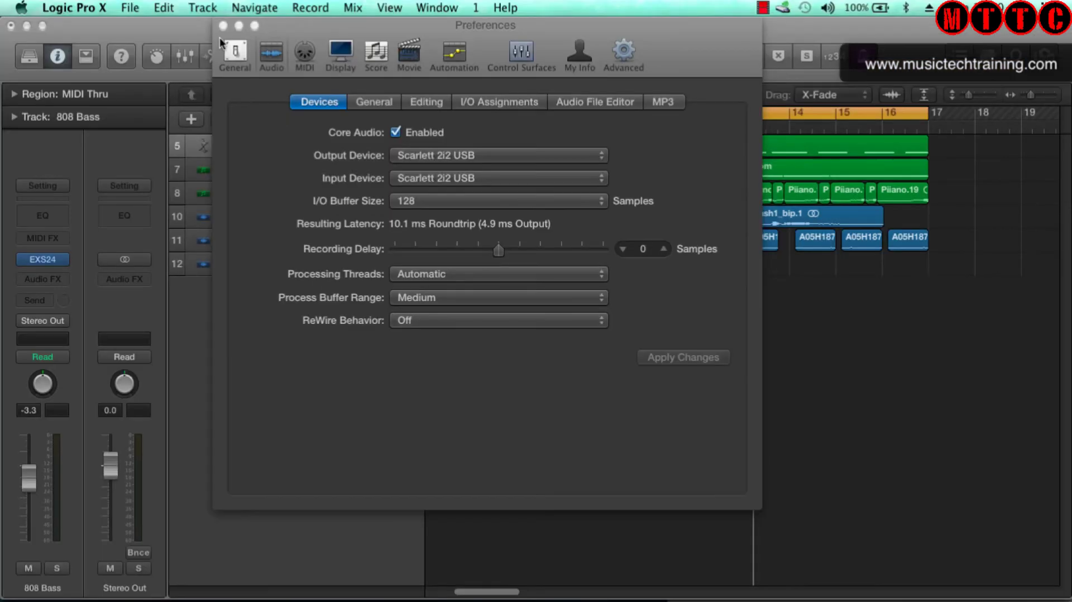
left_click(222, 25)
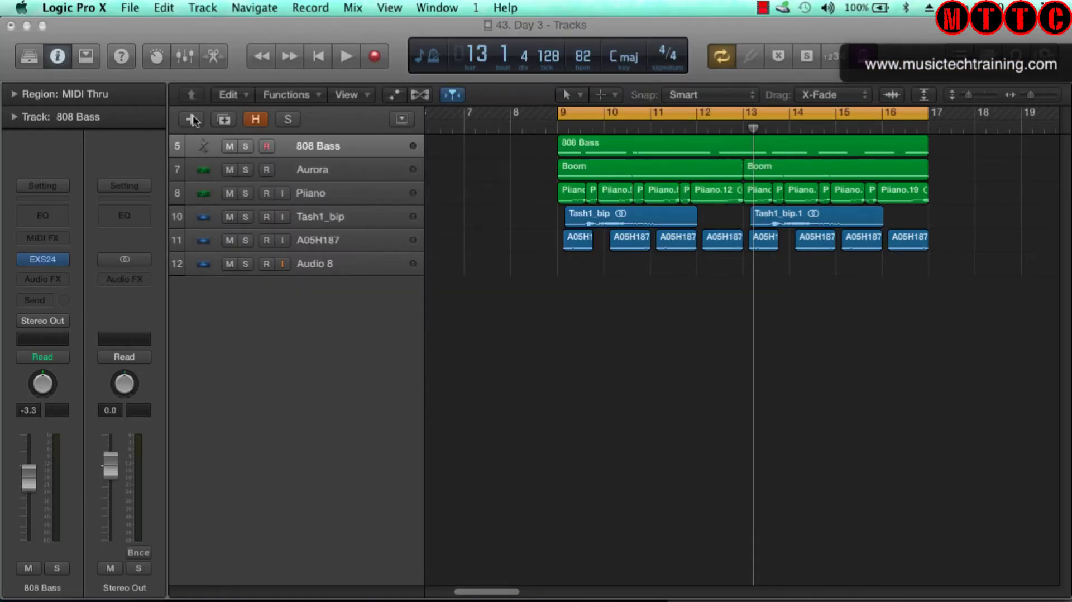
Add one audio track, Audio 1, and keep its input on Input 1
left_click(192, 118)
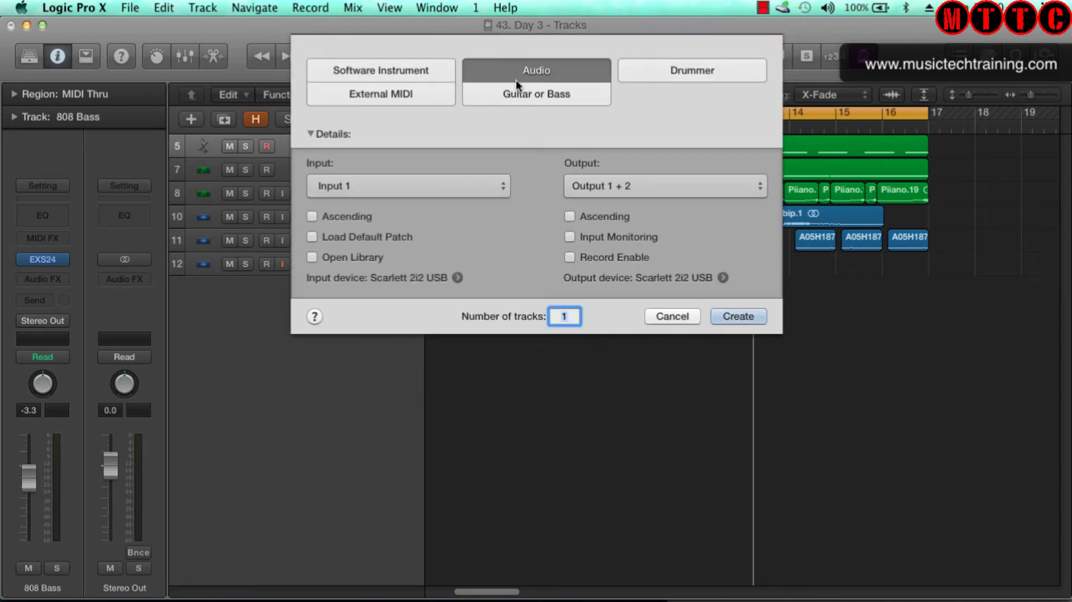
left_click(736, 316)
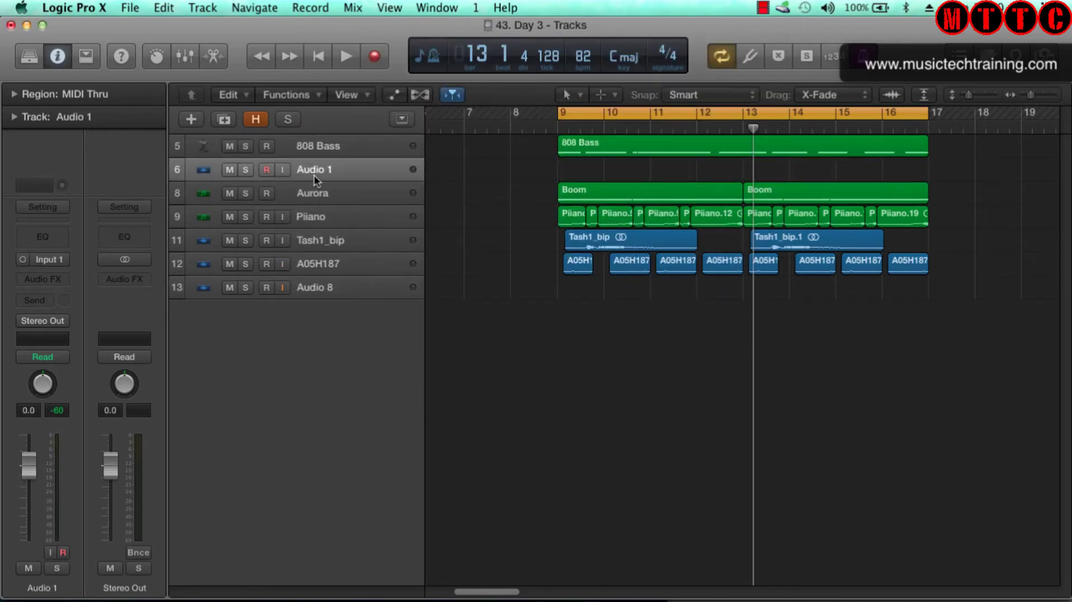
left_click(63, 261)
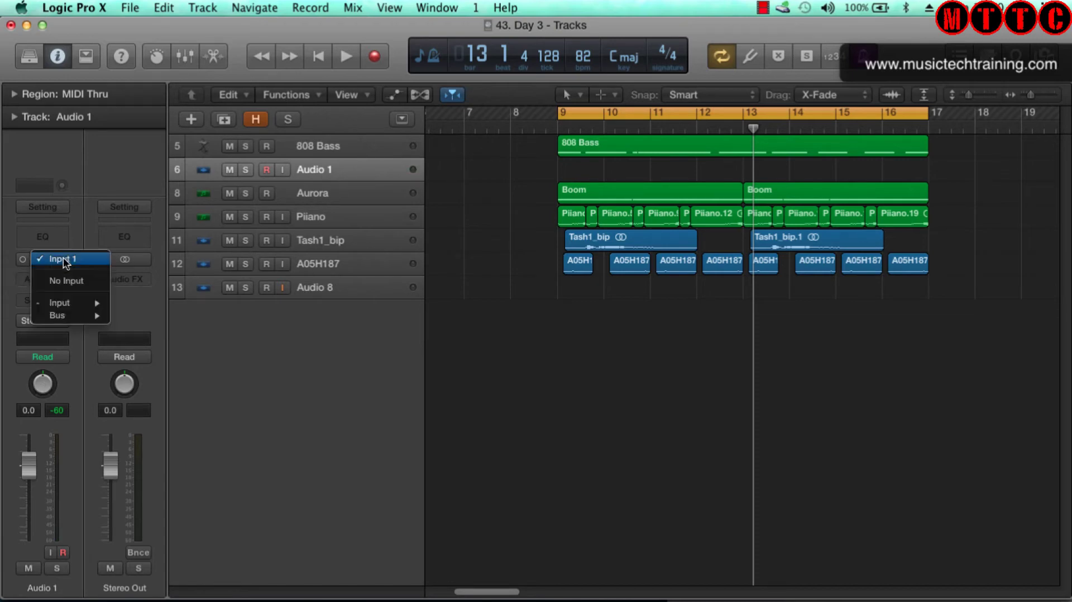
mouse_move(62, 303)
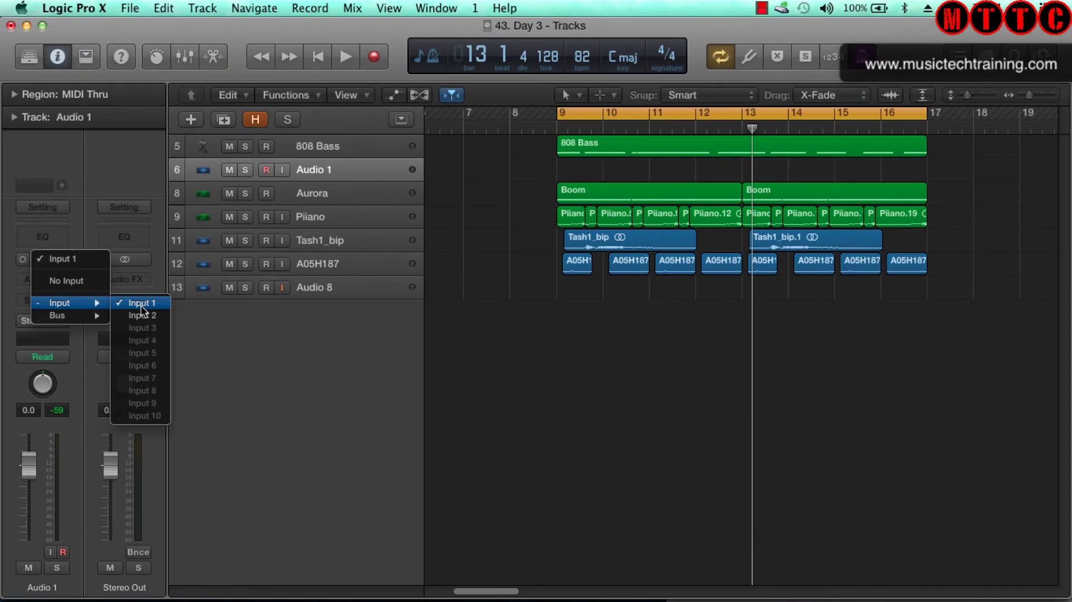
left_click(177, 231)
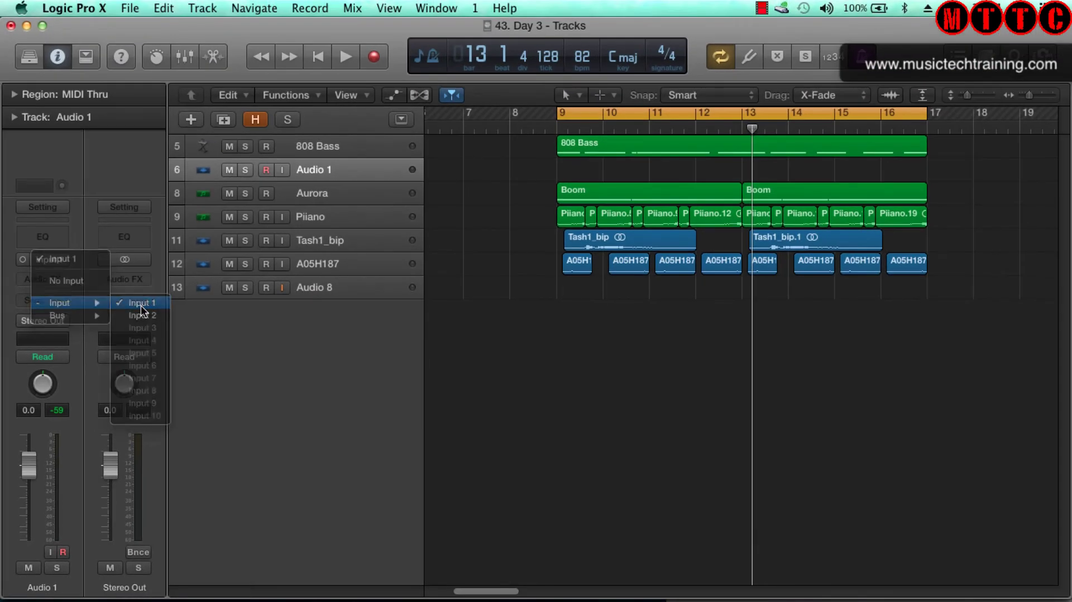
Switch Logic's audio device to TonePort UX2 and apply the change
left_click(84, 6)
mouse_move(149, 50)
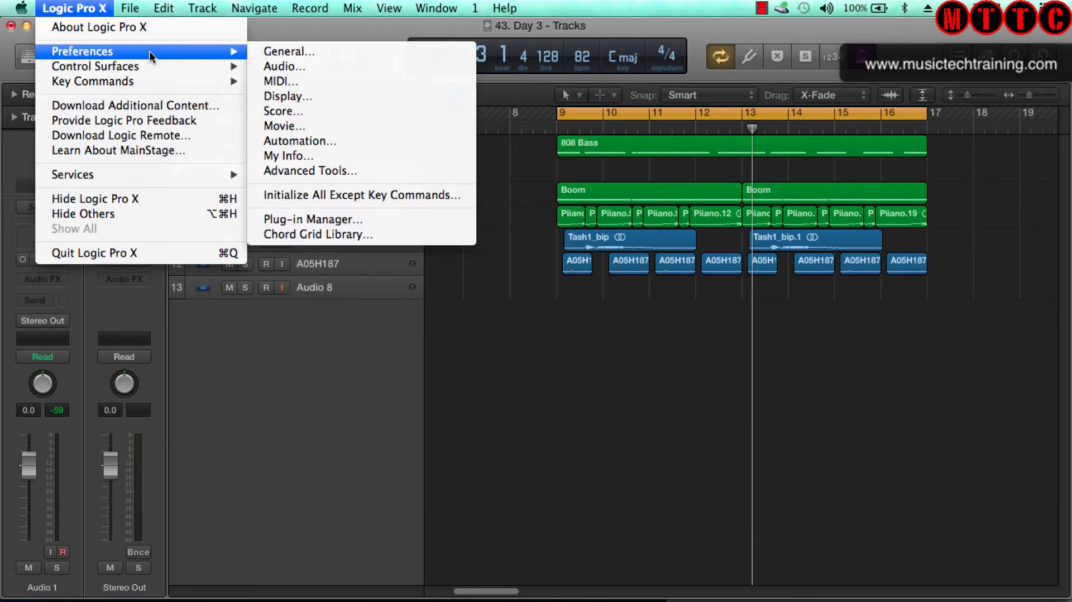
left_click(330, 65)
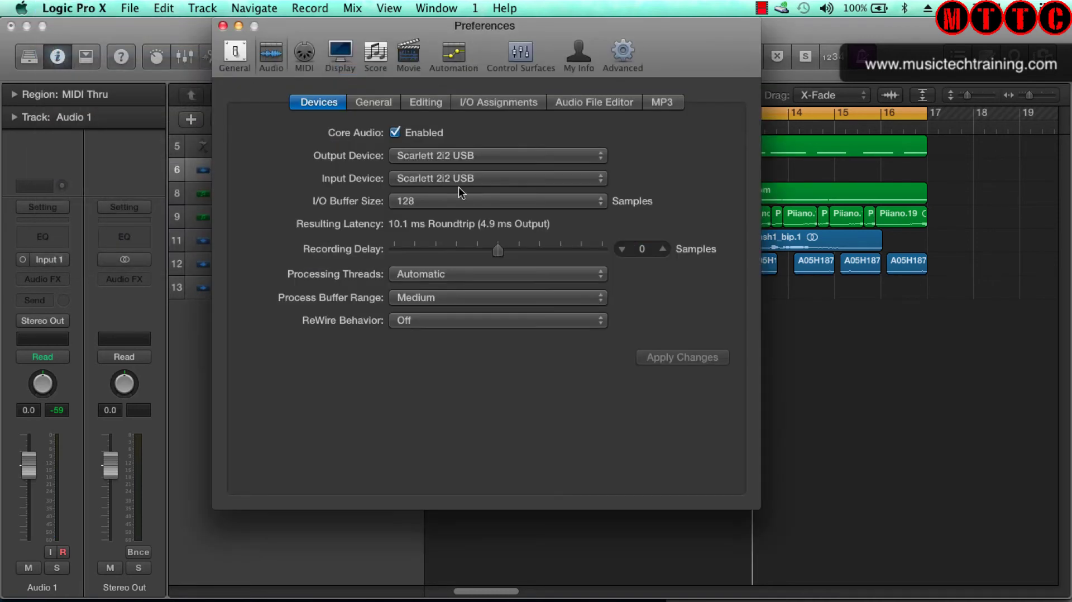
left_click(472, 158)
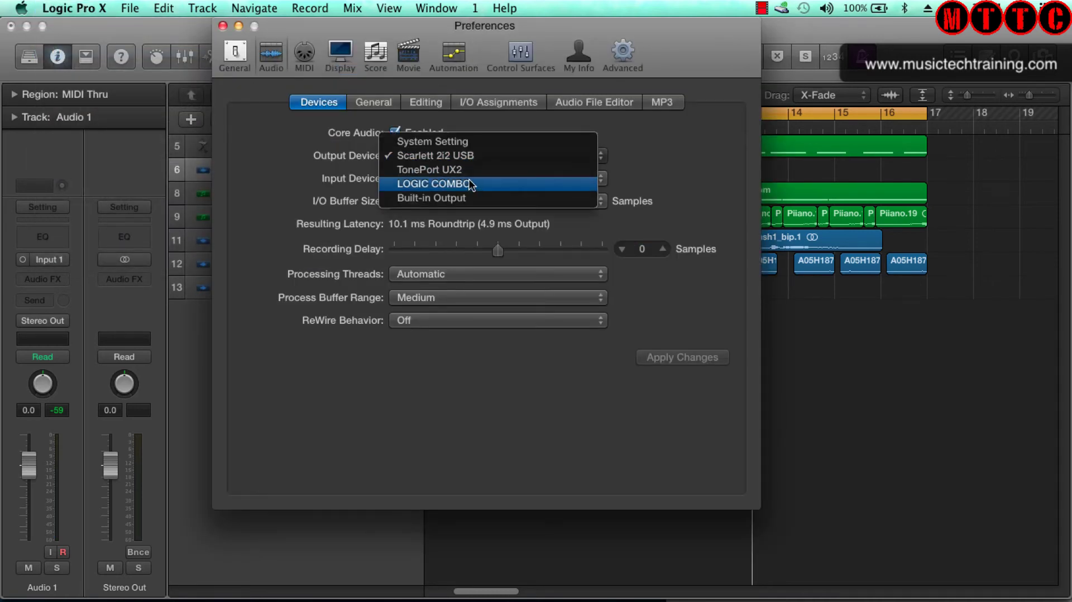
left_click(467, 171)
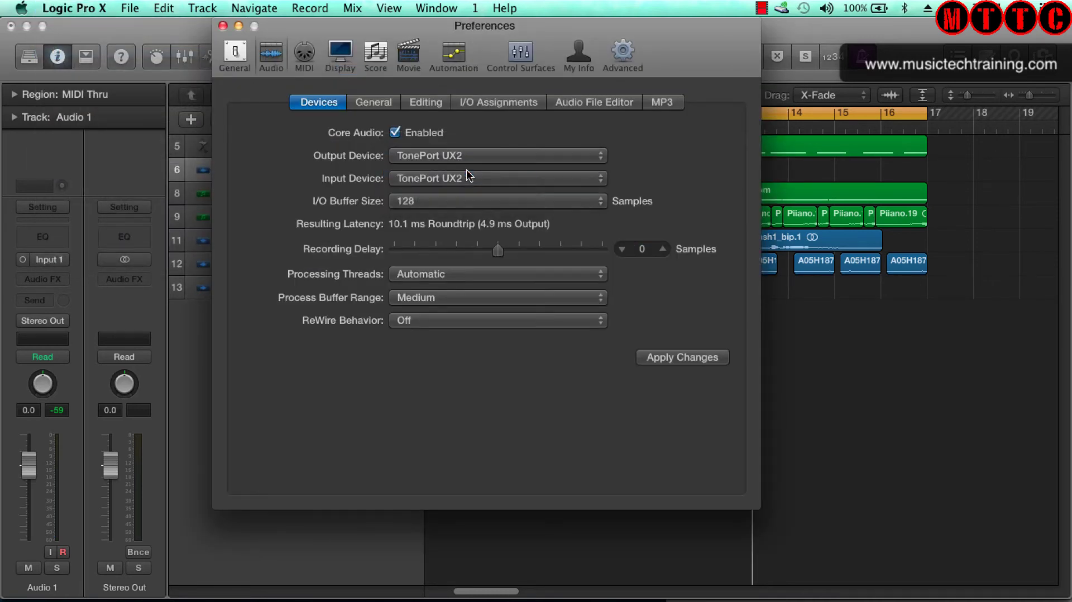
left_click(660, 356)
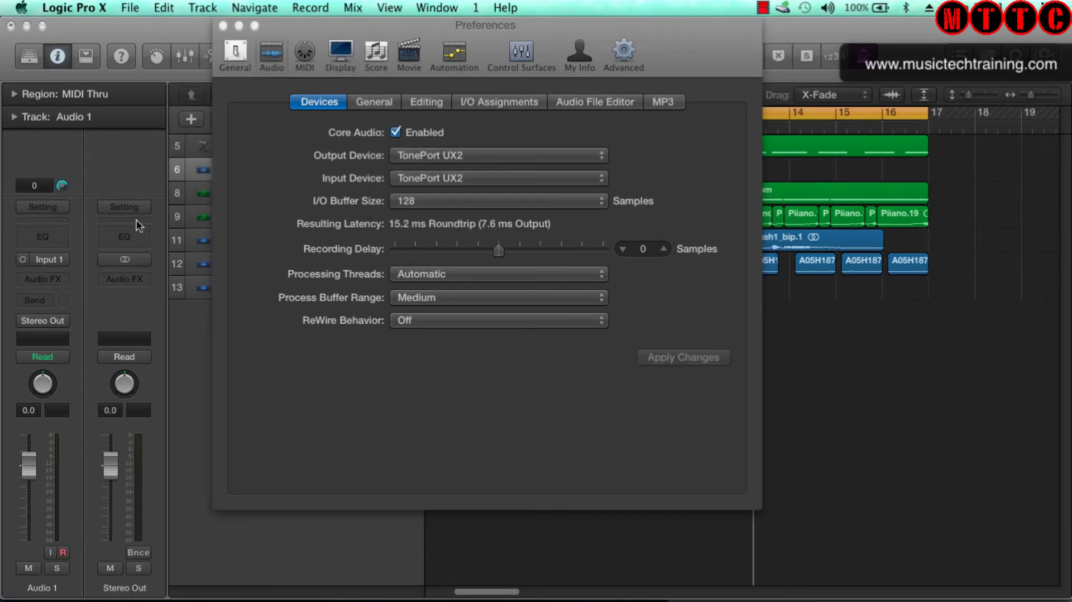
left_click(223, 25)
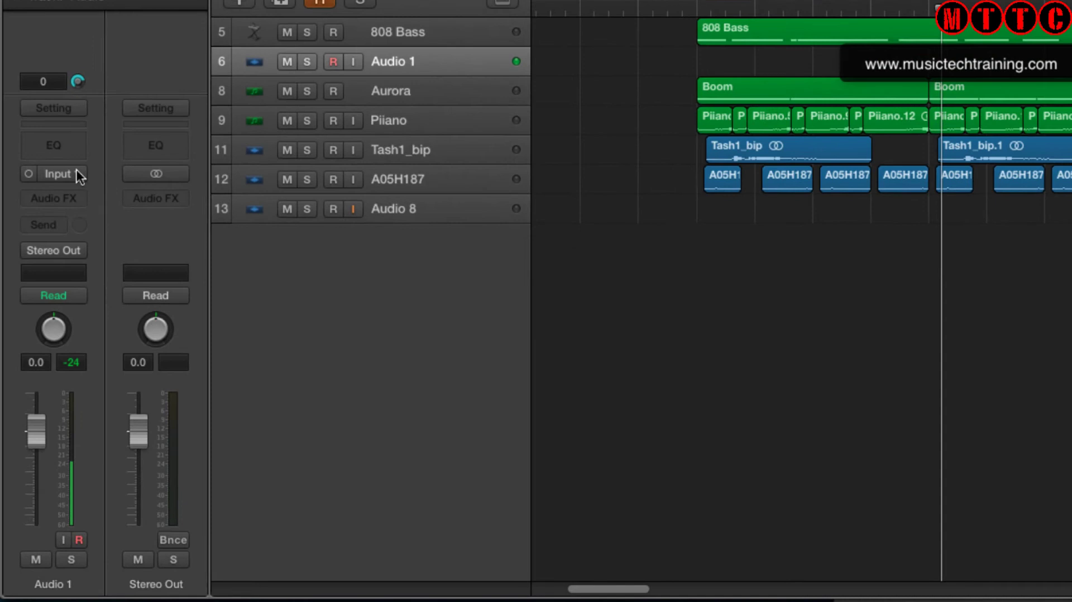
Check Audio 1's four available inputs, leaving it on Input 1
left_click(68, 222)
mouse_move(76, 269)
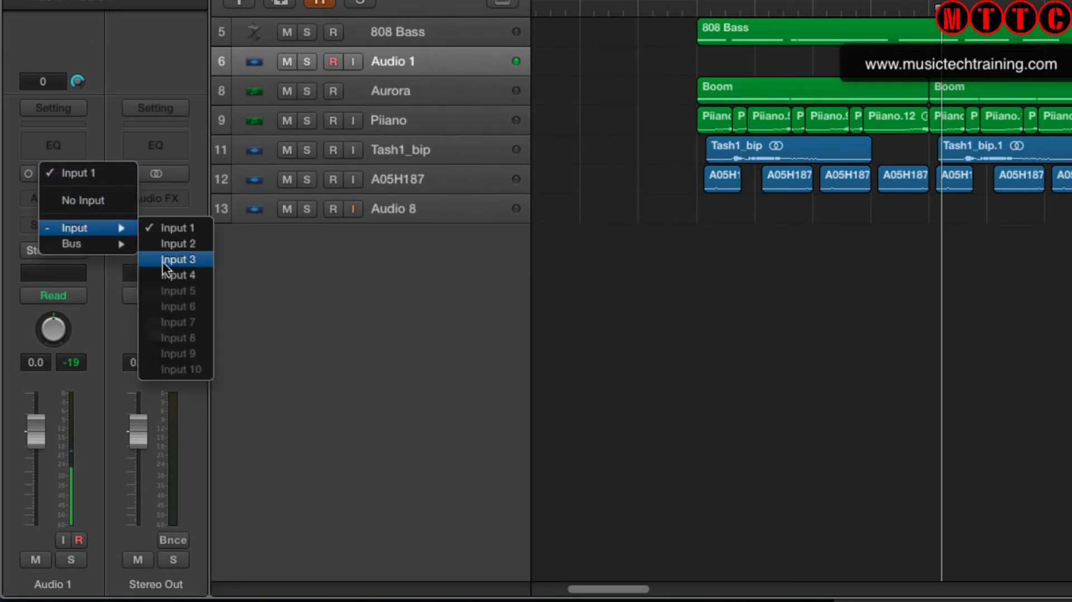
left_click(269, 333)
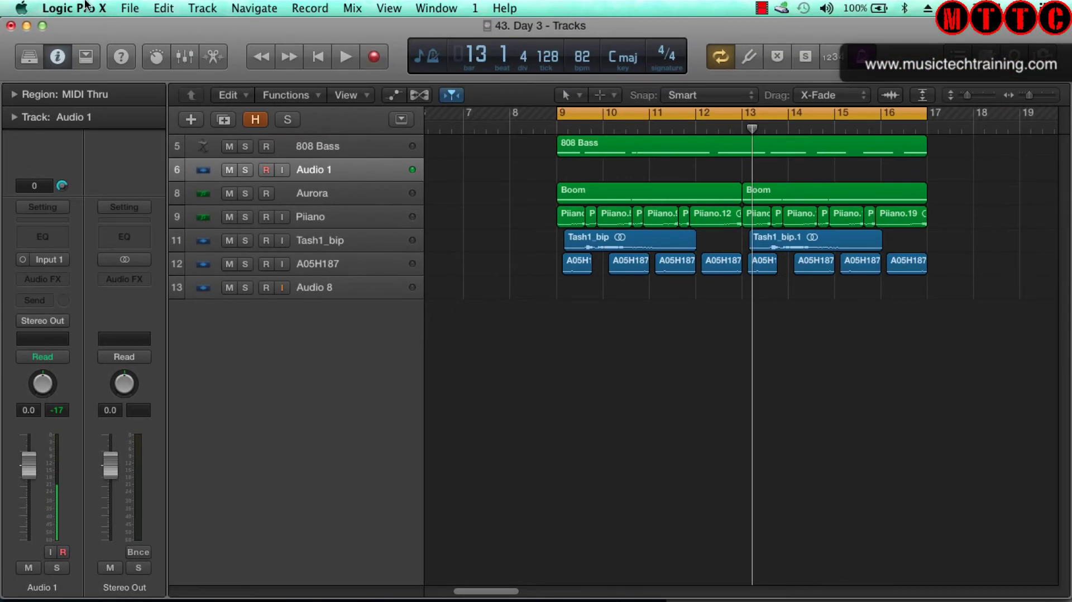
Switch Logic's audio device to LOGIC COMBO in Preferences > Audio
left_click(85, 8)
mouse_move(133, 52)
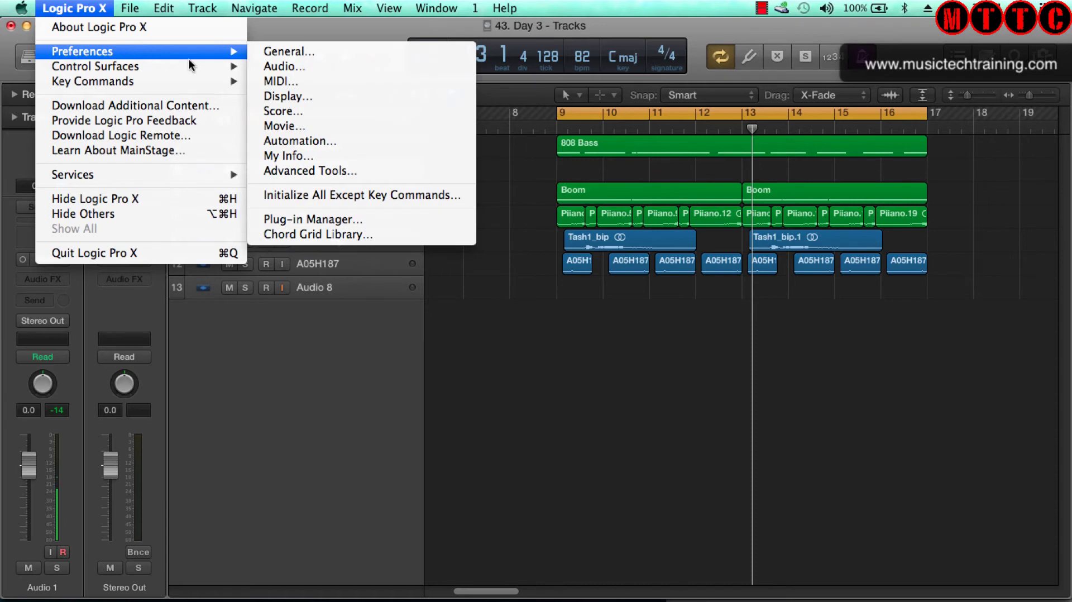
left_click(336, 65)
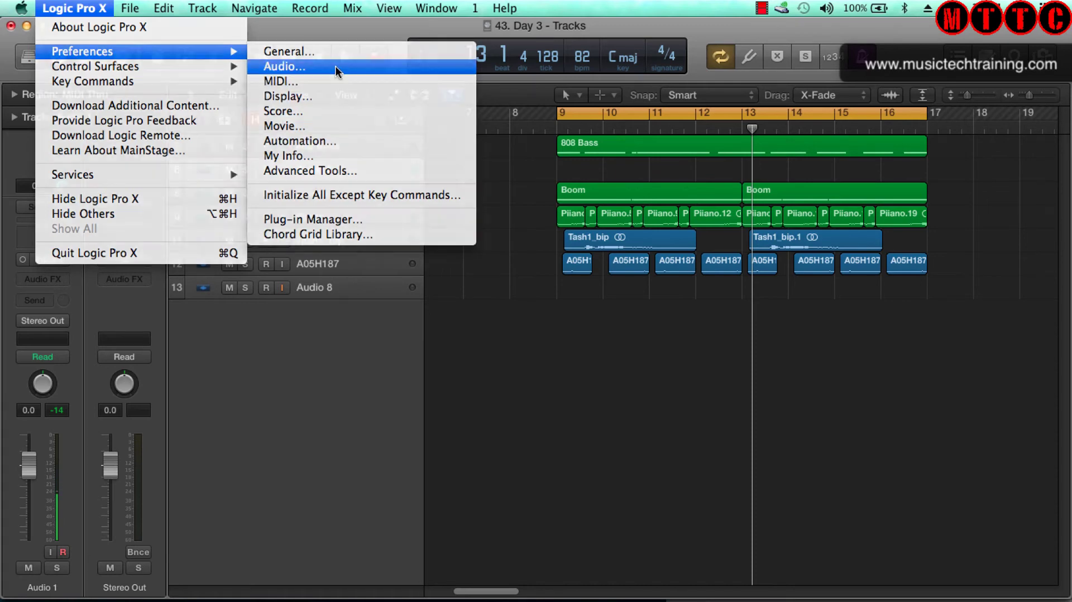
left_click(471, 156)
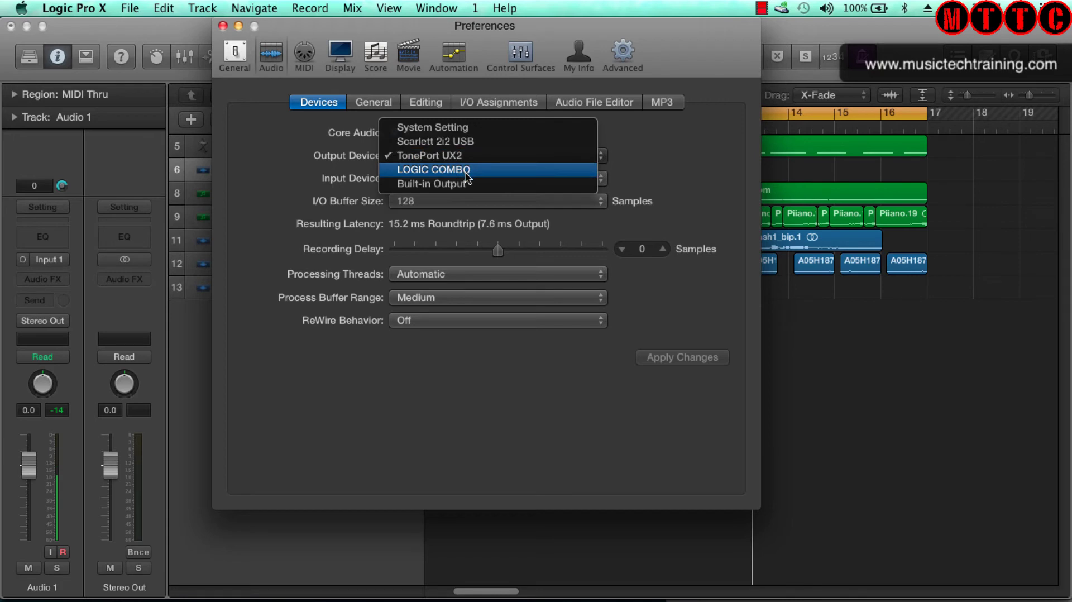
left_click(466, 172)
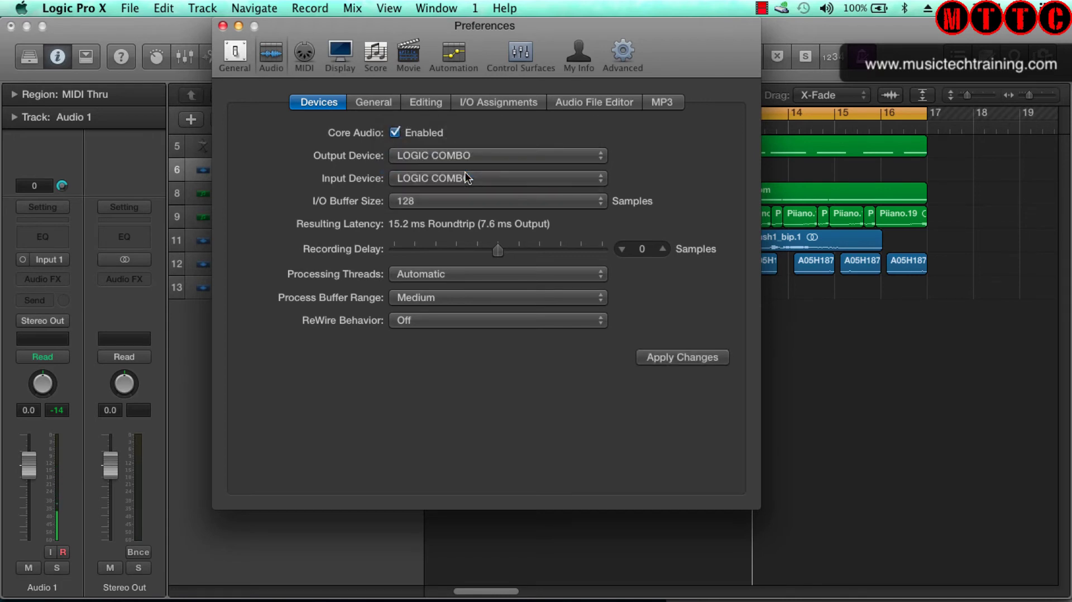
left_click(222, 26)
Confirm Audio 1 now offers Input 1–6, leaving it on Input 1
left_click(62, 258)
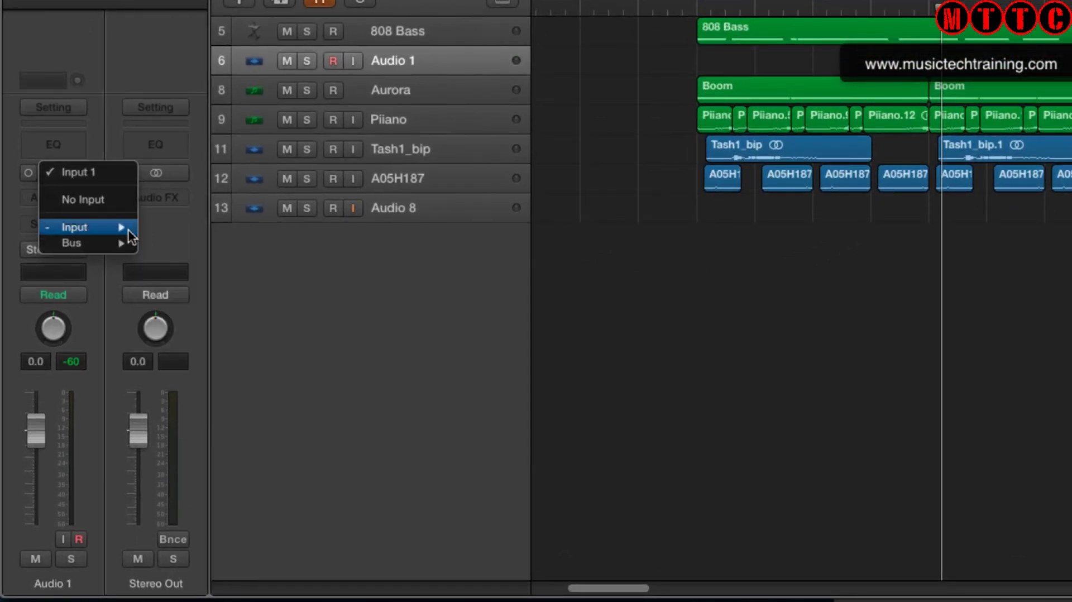
mouse_move(129, 229)
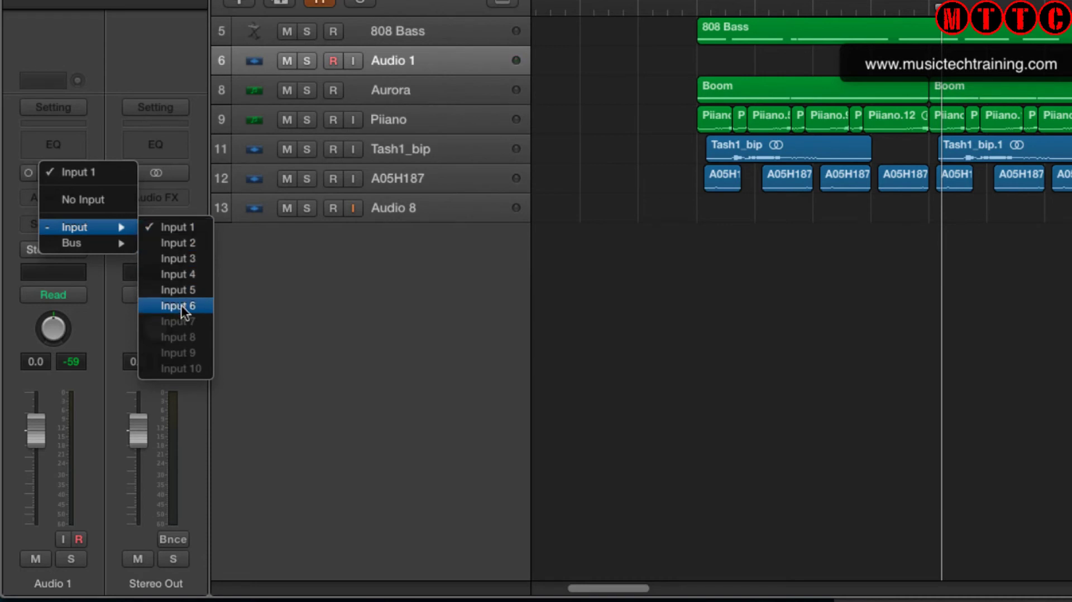
left_click(284, 313)
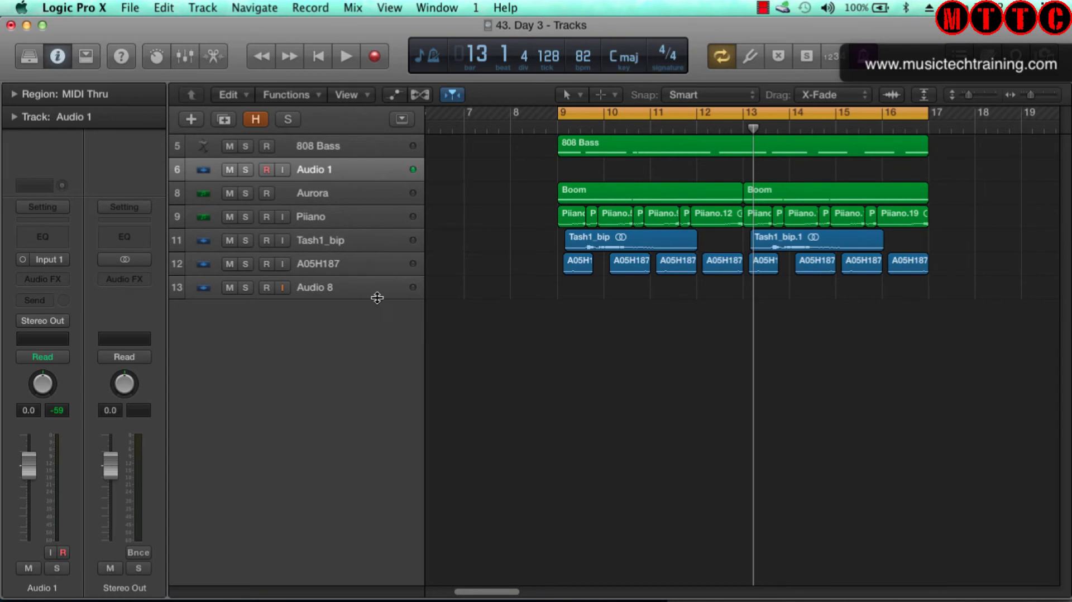
Look over the LOGIC COMBO device in Audio MIDI Setup, then return to the Logic project
mouse_move(505, 599)
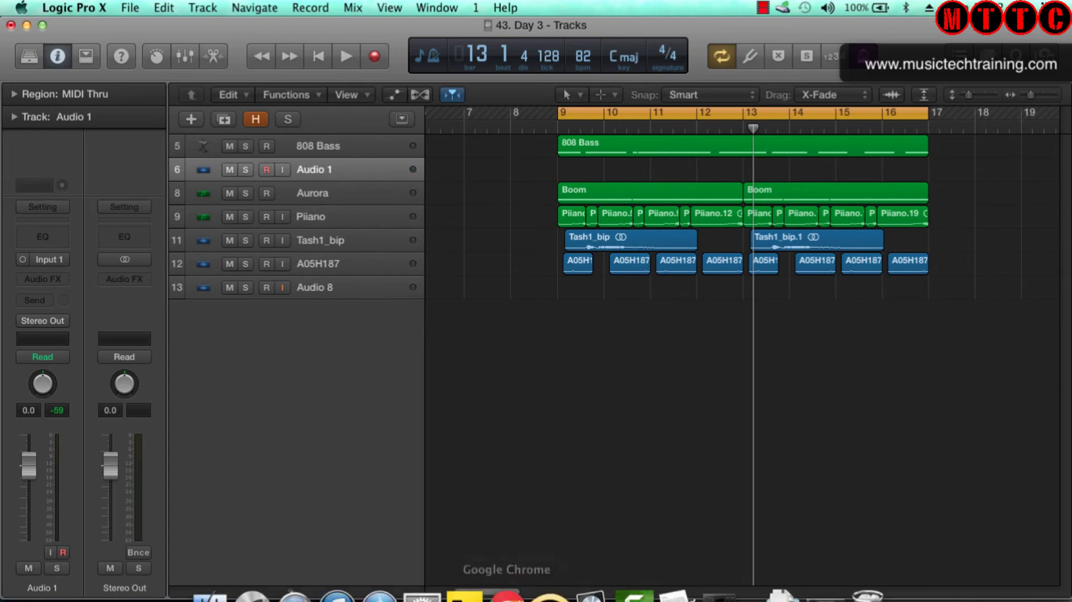
left_click(719, 571)
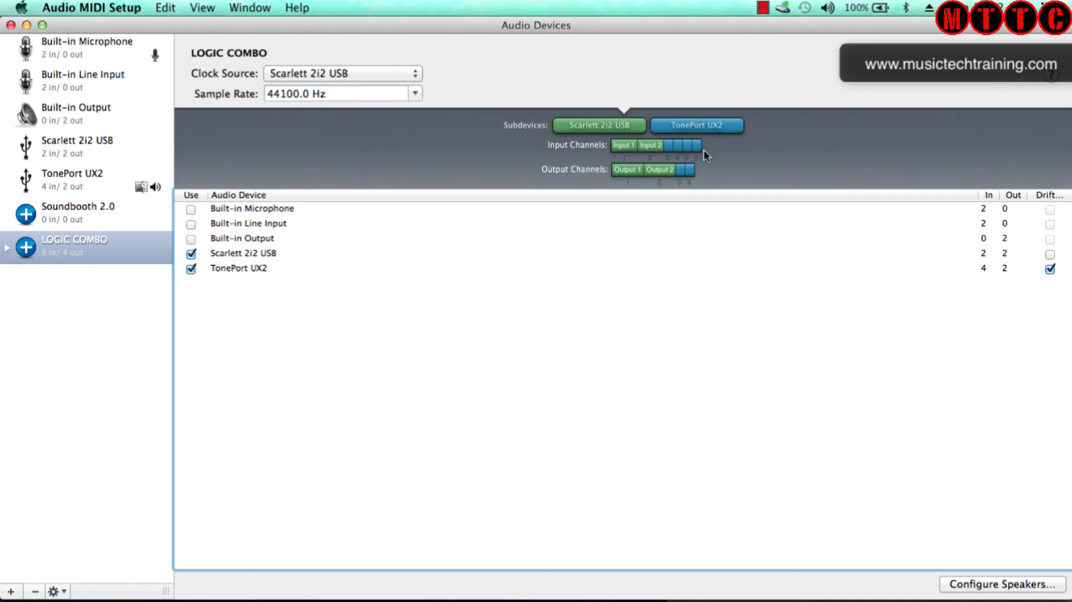
mouse_move(379, 595)
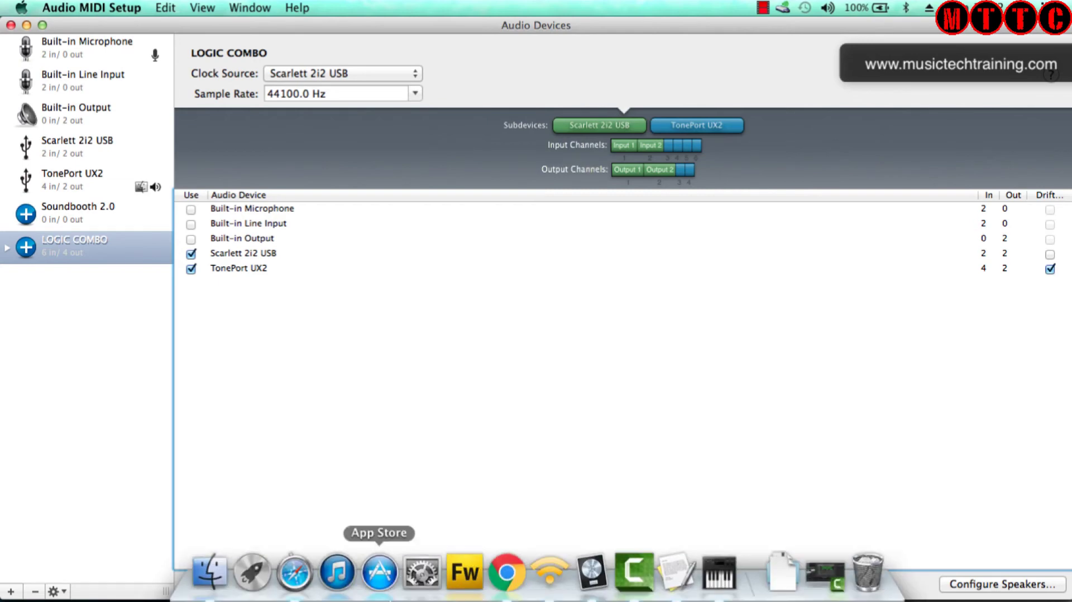
left_click(590, 575)
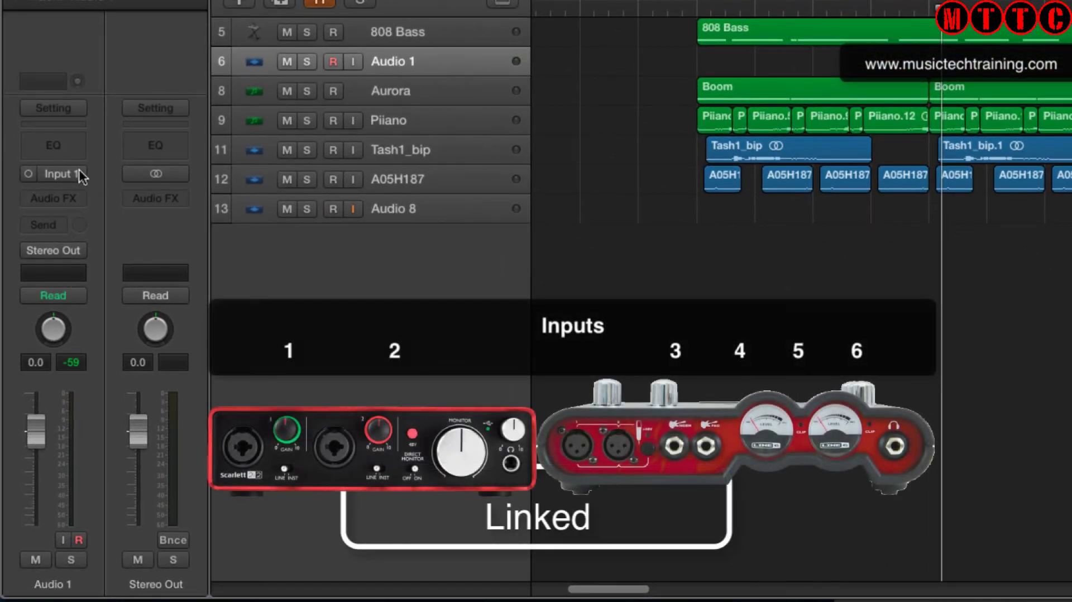
Set Audio 1's recording input to Input 3, then change it to Input 6
left_click(78, 169)
mouse_move(81, 226)
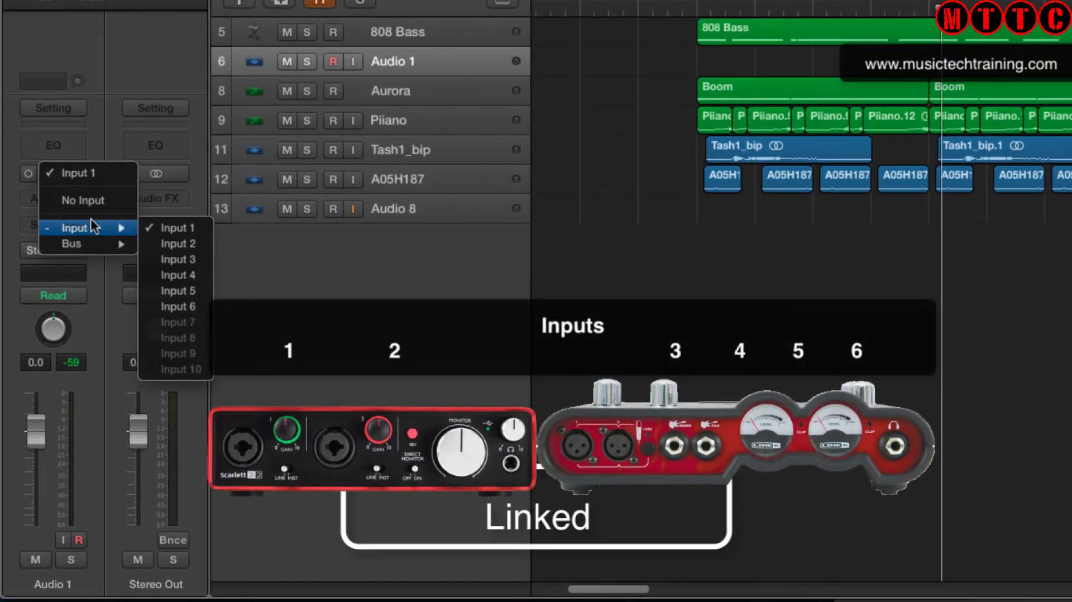
left_click(176, 260)
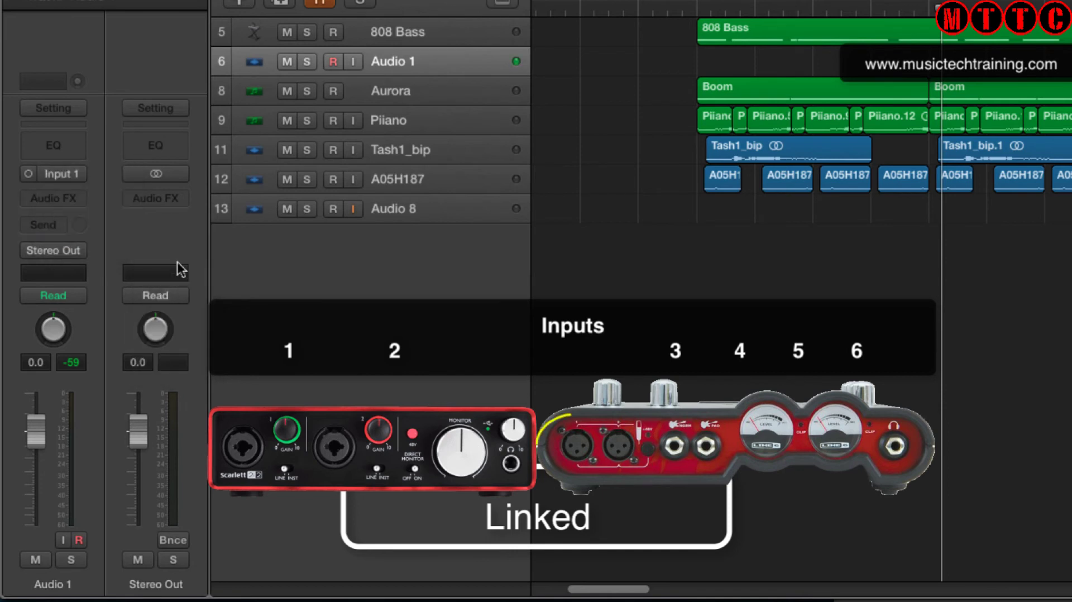
left_click(83, 174)
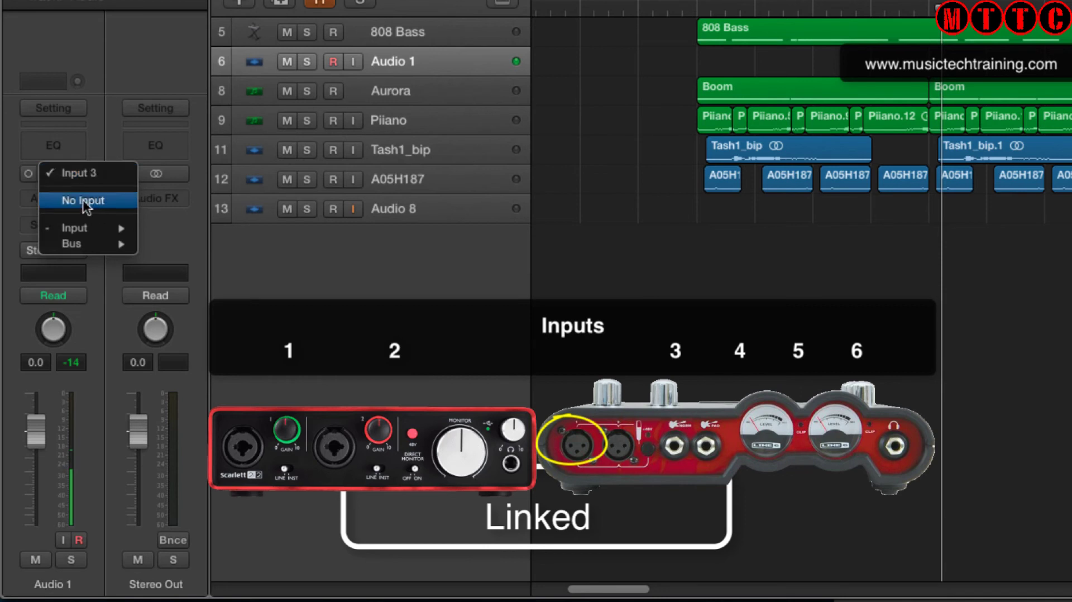
mouse_move(84, 228)
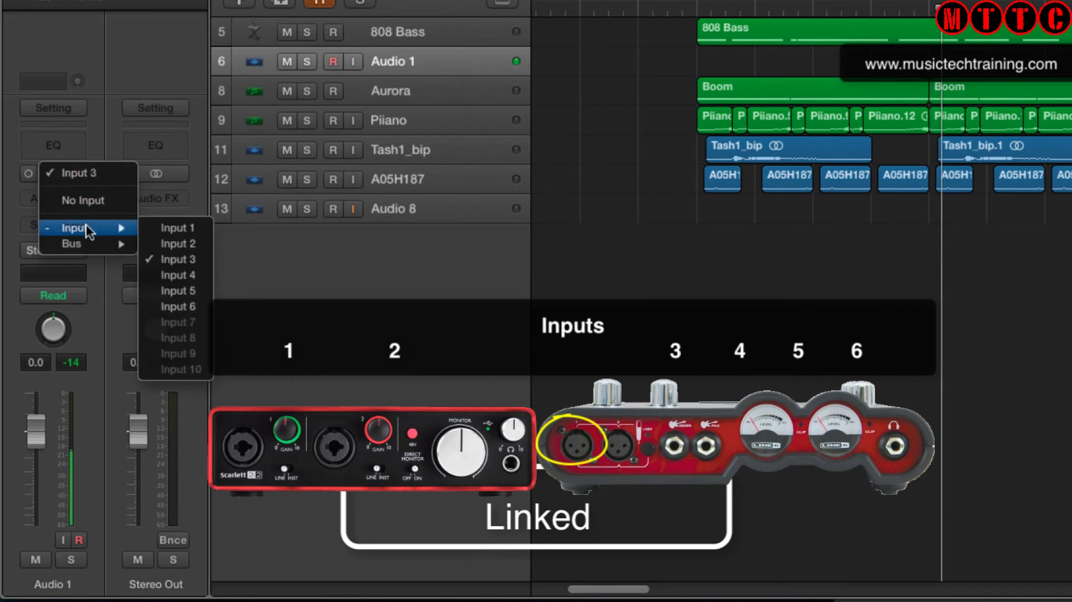
left_click(170, 305)
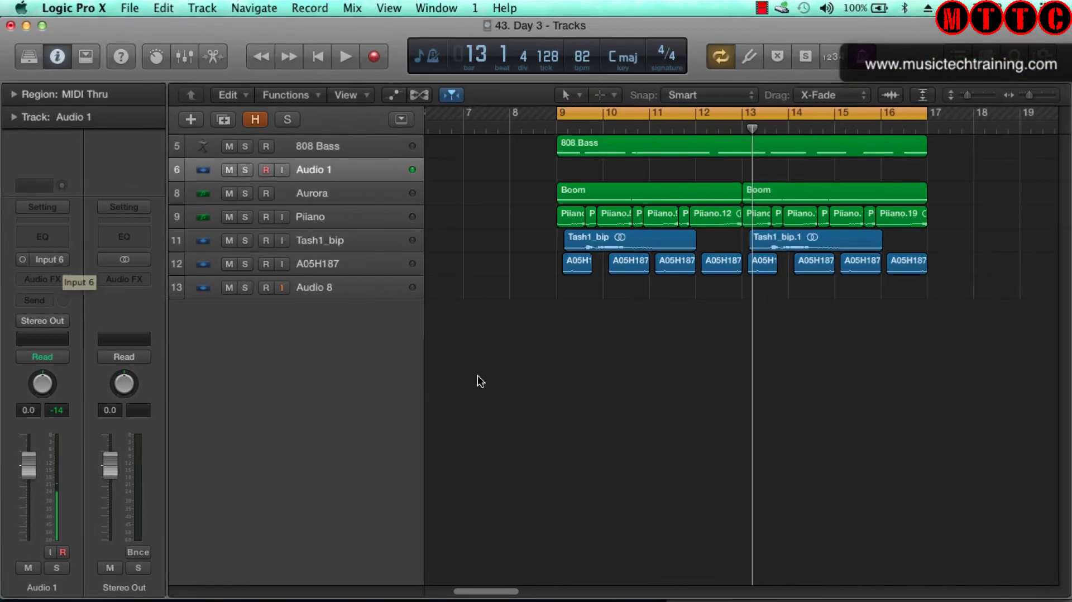
Add five new audio tracks that duplicate Audio 1's settings
left_click(224, 119)
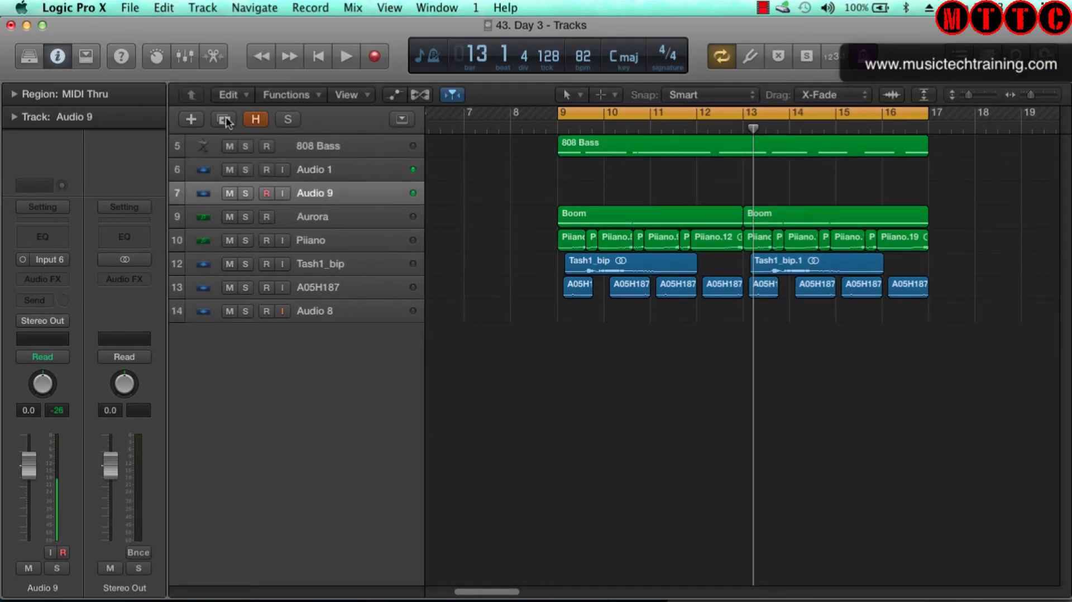
left_click(224, 120)
left_click(224, 120)
left_click(224, 120)
left_click(224, 119)
left_click(353, 169)
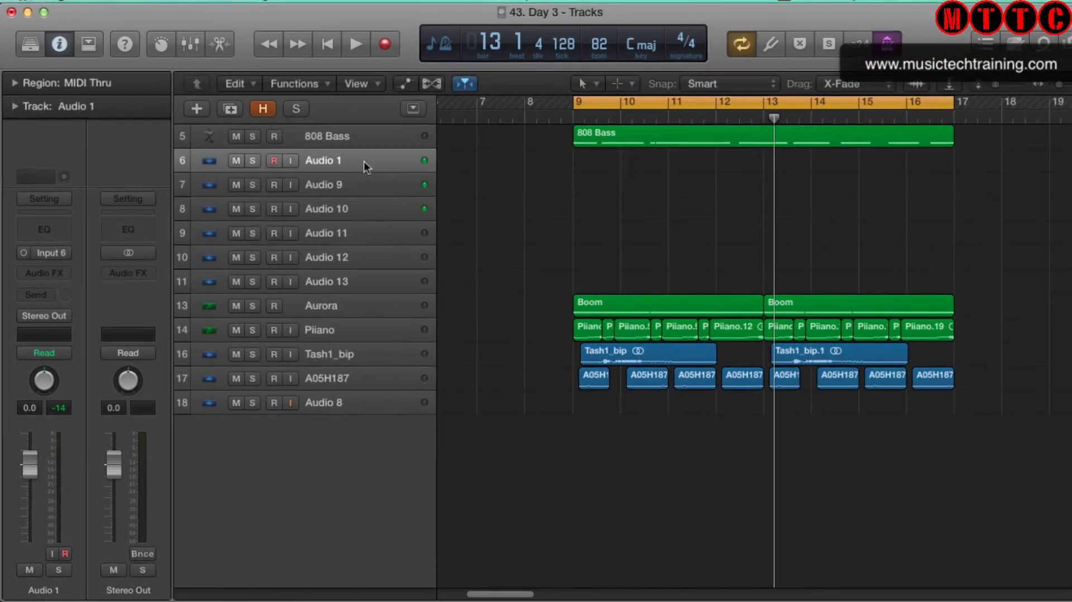
Assign Audio 9 to Input 2 and Audio 10 to Input 3
left_click(65, 252)
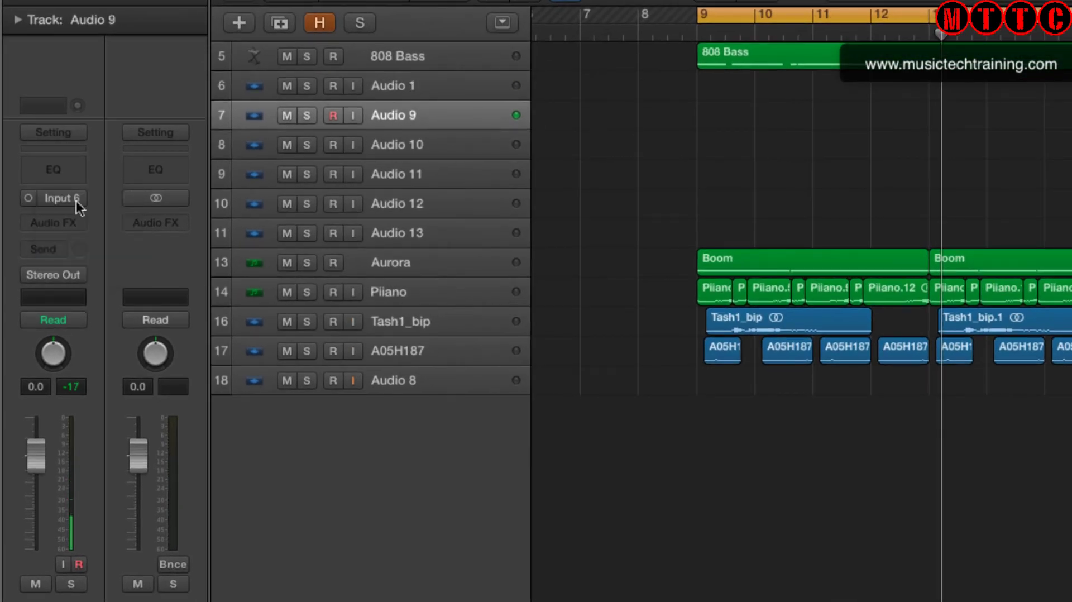
left_click(77, 200)
mouse_move(89, 253)
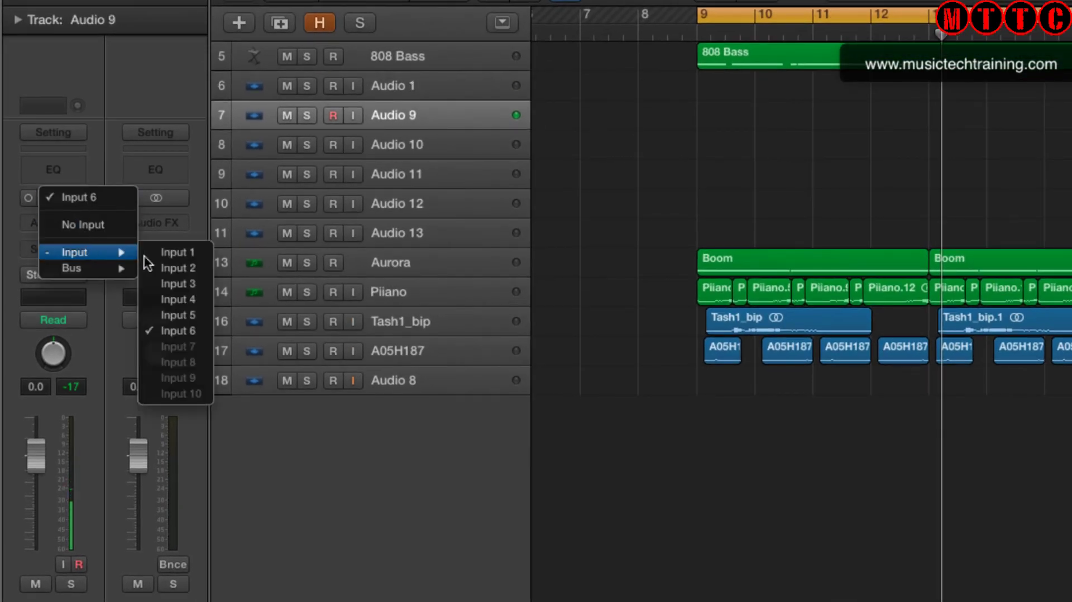
left_click(153, 268)
left_click(394, 147)
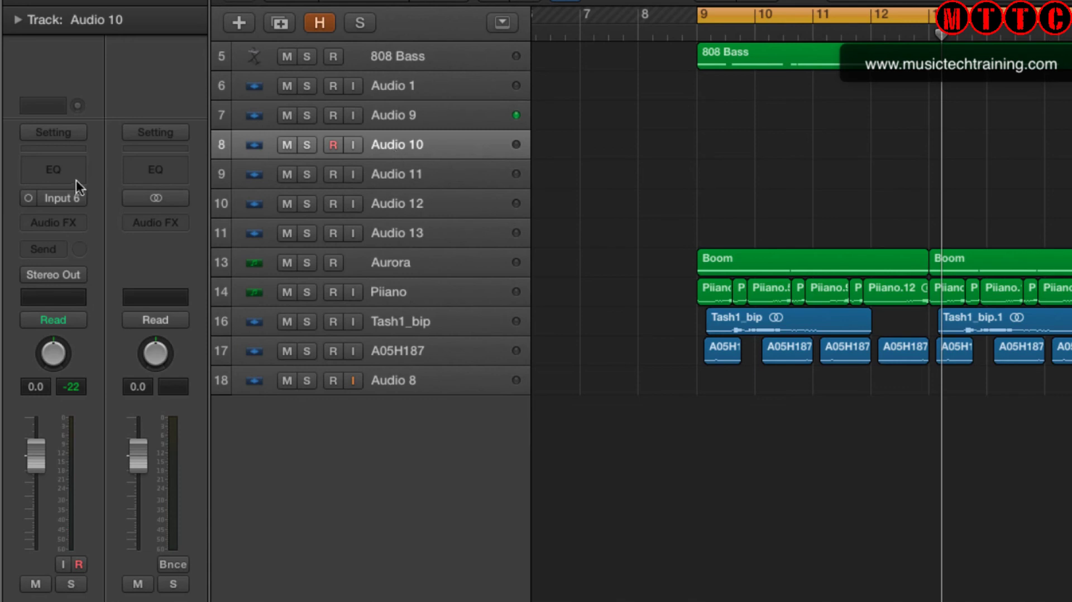
left_click(78, 196)
mouse_move(90, 251)
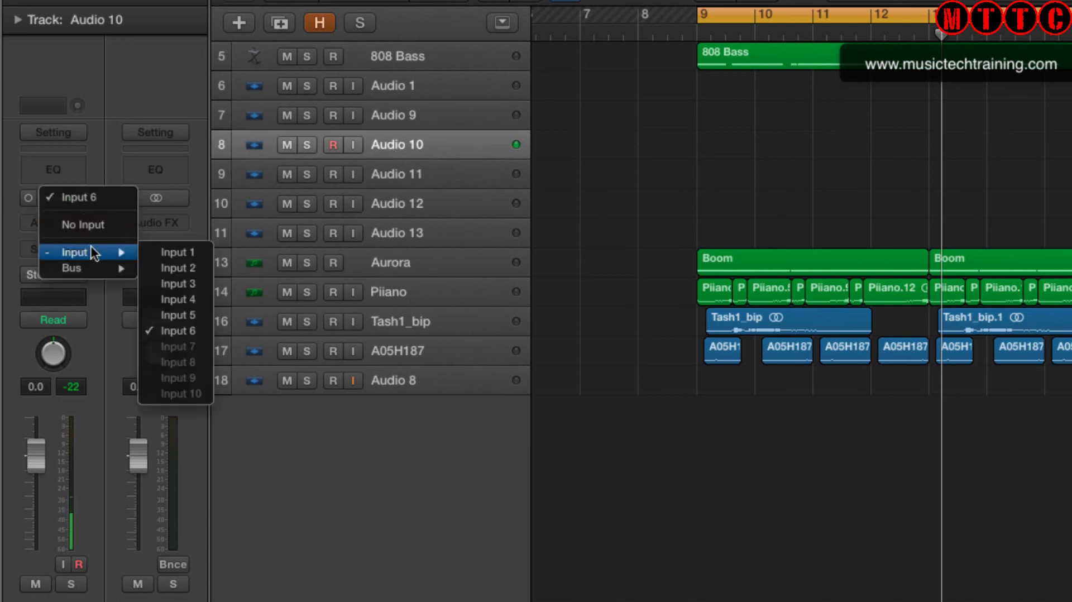
left_click(166, 282)
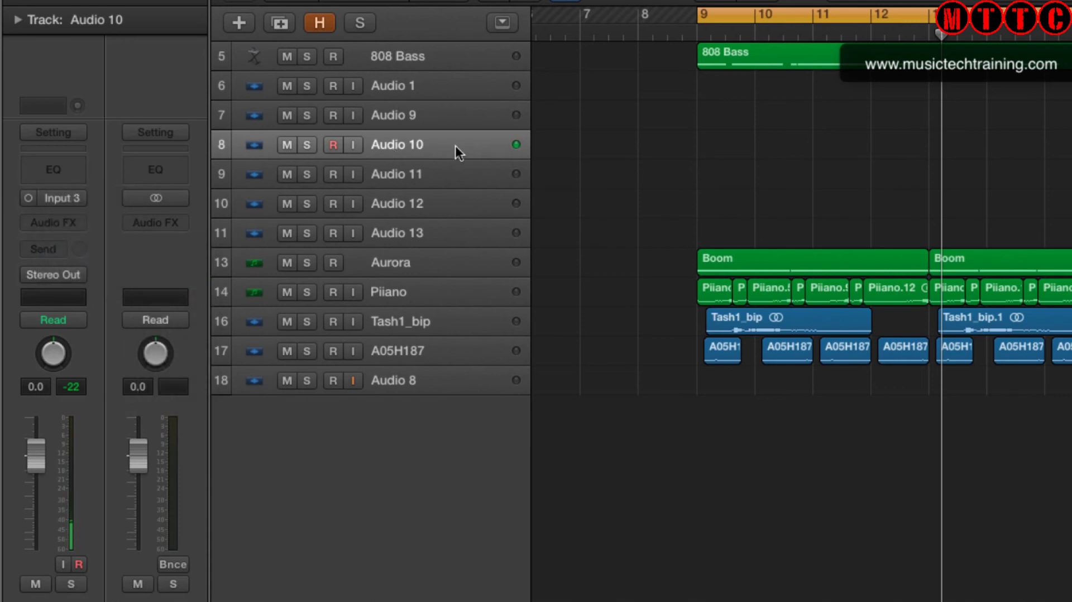
Assign Audio 11 to Input 4 and Audio 12 to Input 5, then check that Audio 13 uses Input 6
left_click(431, 170)
left_click(80, 199)
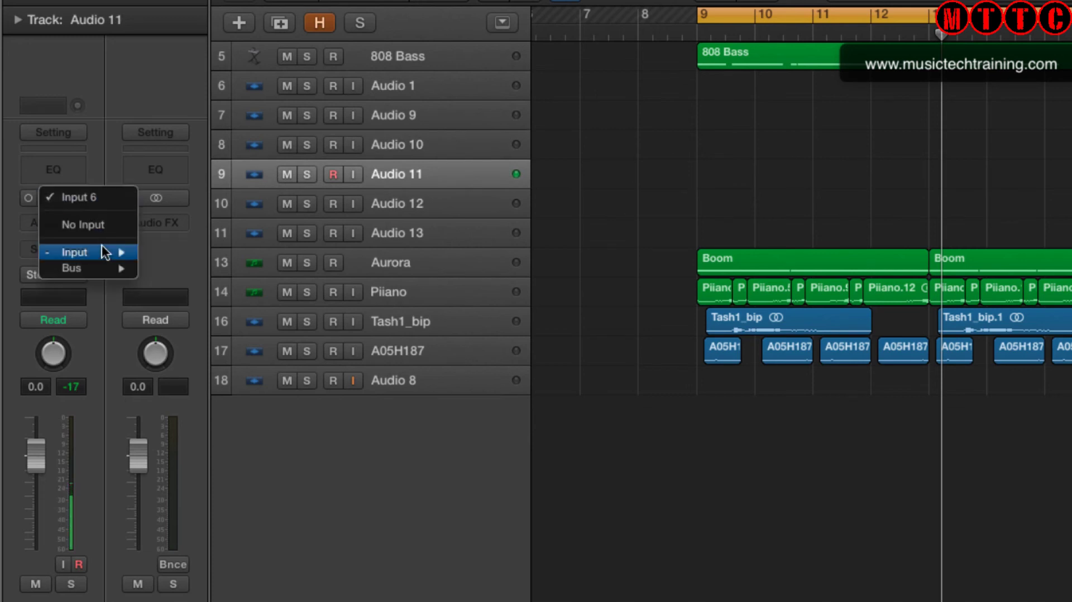
mouse_move(101, 246)
left_click(191, 304)
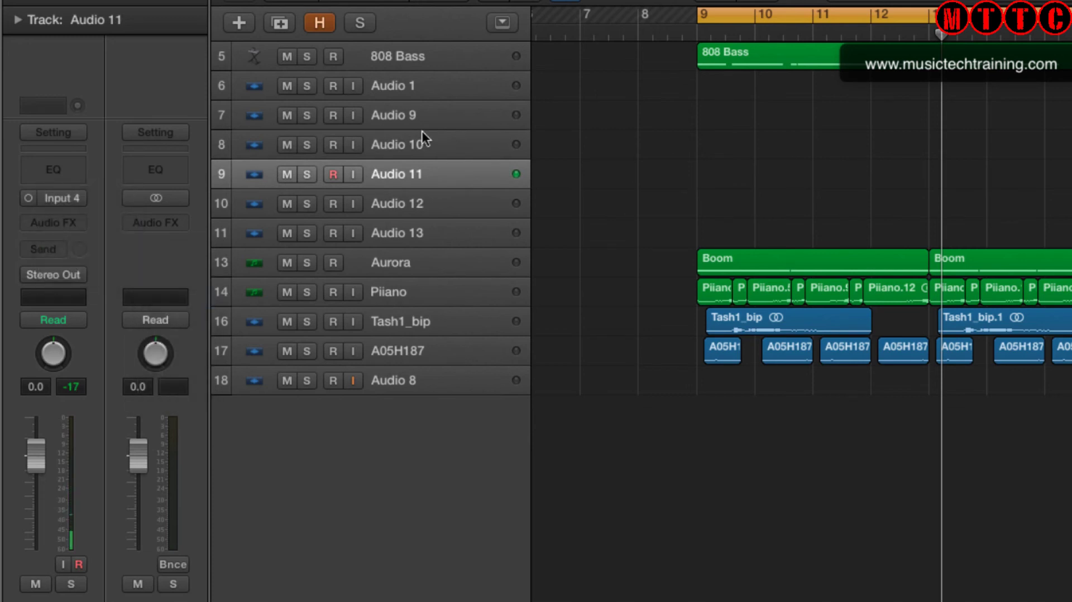
left_click(387, 205)
left_click(80, 197)
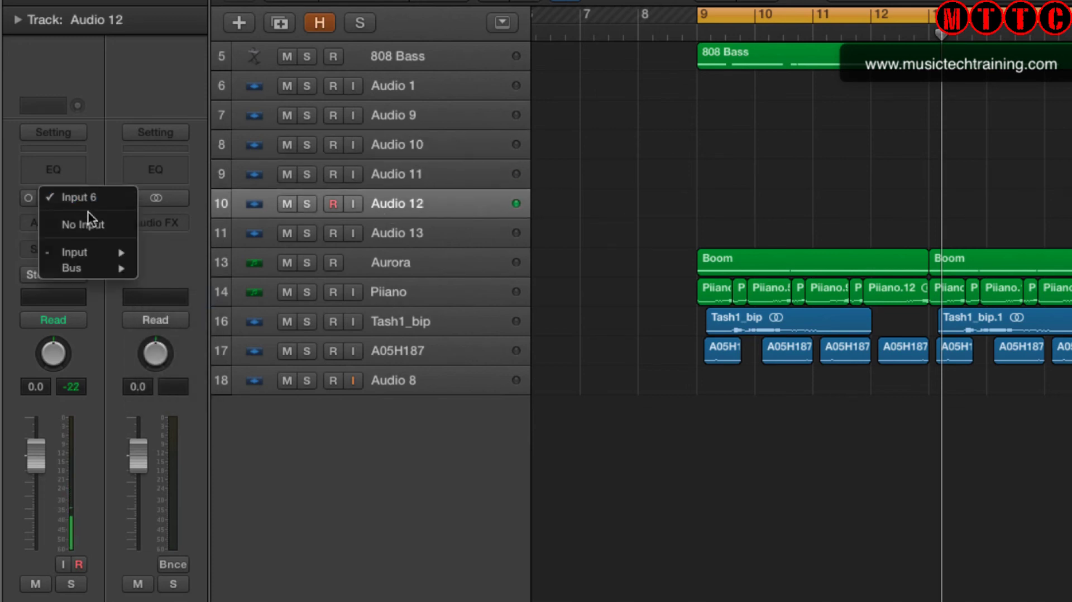
mouse_move(106, 252)
left_click(199, 314)
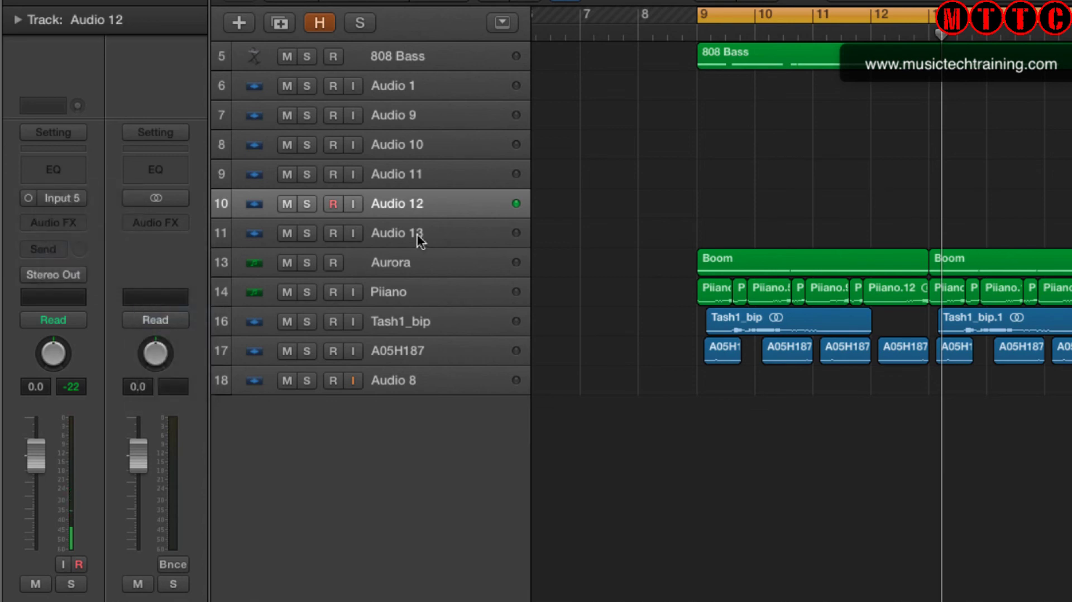
left_click(413, 233)
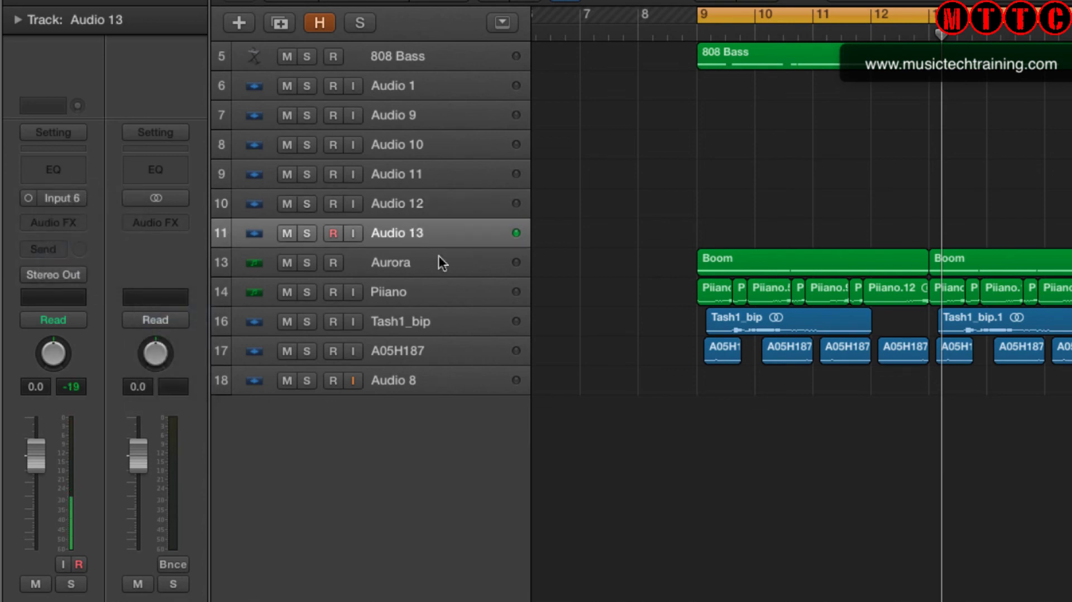